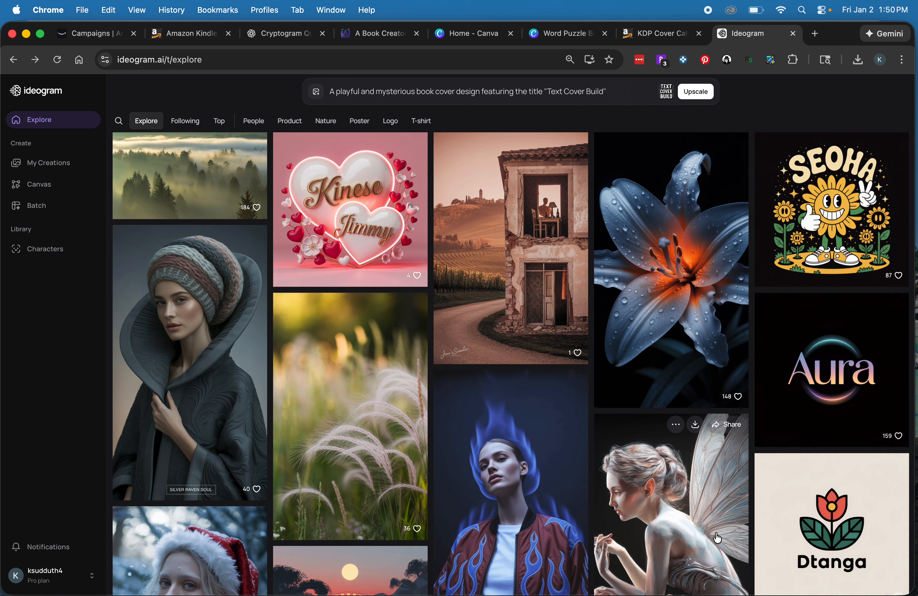
Switch to A Book Creator and review the cryptogram puzzle settings and the list of puzzle phrases.
{"action": "left_click", "coordinate": [392, 38]}
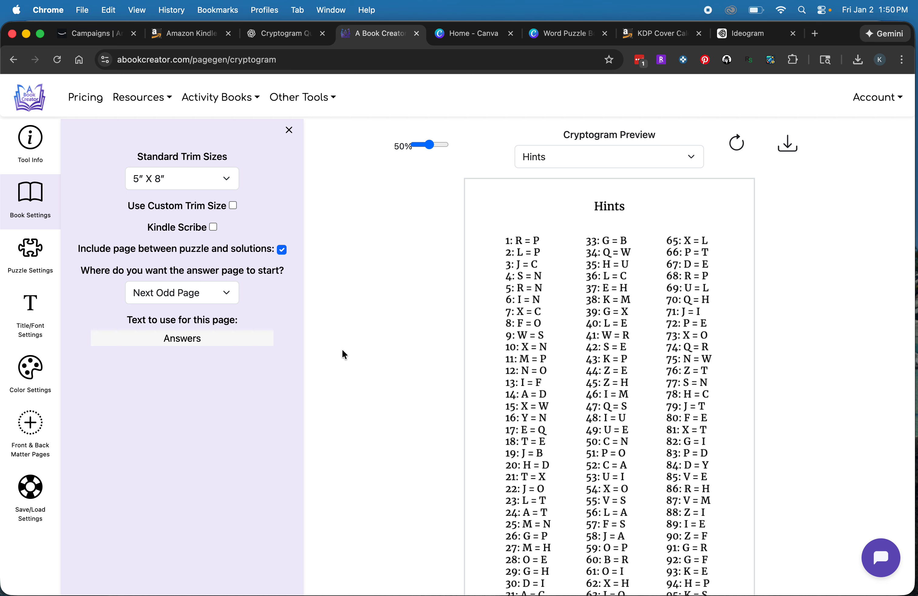
{"action": "left_click", "coordinate": [34, 248]}
{"action": "scroll", "coordinate": [182, 370], "scroll_direction": "down", "scroll_amount": 1}
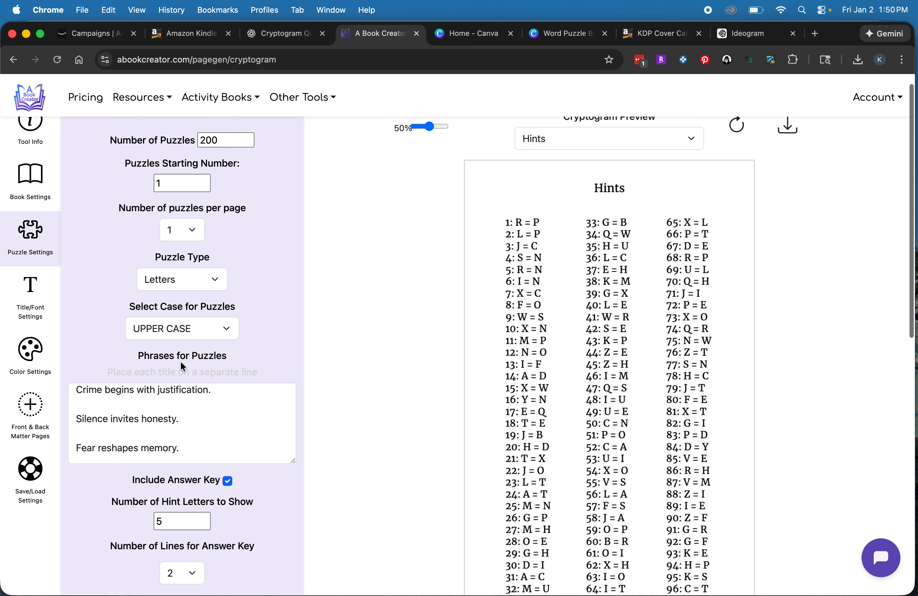
{"action": "scroll", "coordinate": [181, 408], "scroll_direction": "down", "scroll_amount": 10}
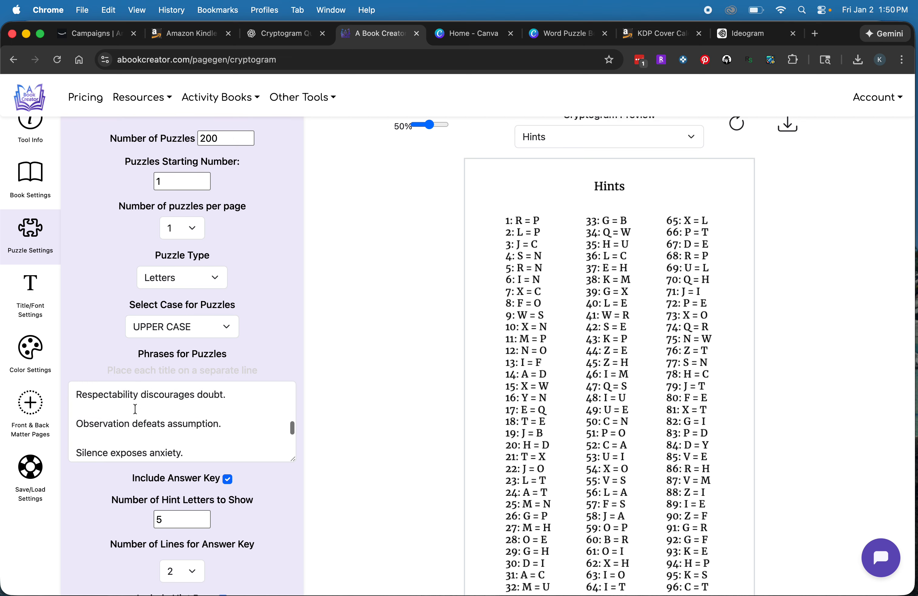
{"action": "scroll", "coordinate": [135, 410], "scroll_direction": "up", "scroll_amount": 15}
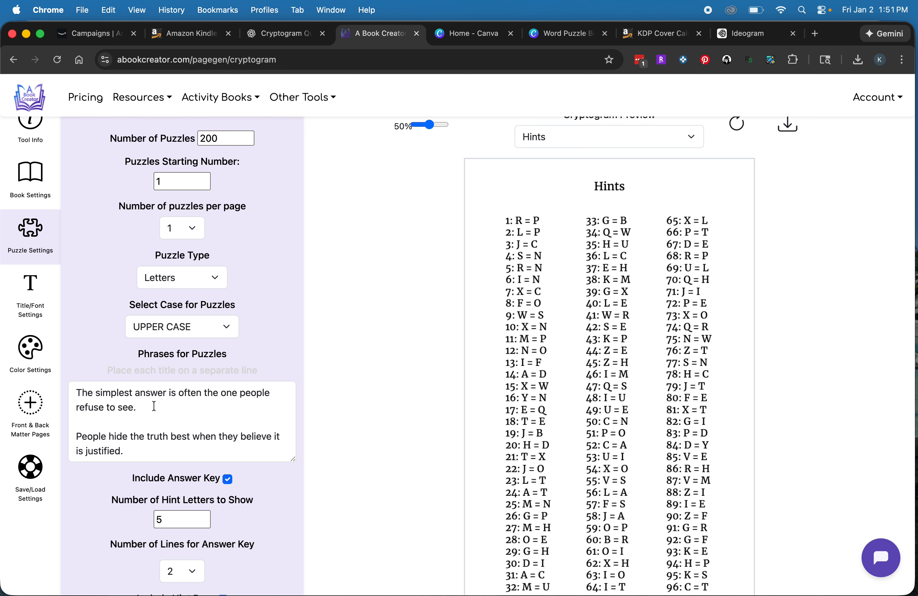
Switch the cryptogram preview to the Puzzle page and examine its layout.
{"action": "scroll", "coordinate": [482, 379], "scroll_direction": "up", "scroll_amount": 1}
{"action": "left_click", "coordinate": [688, 158]}
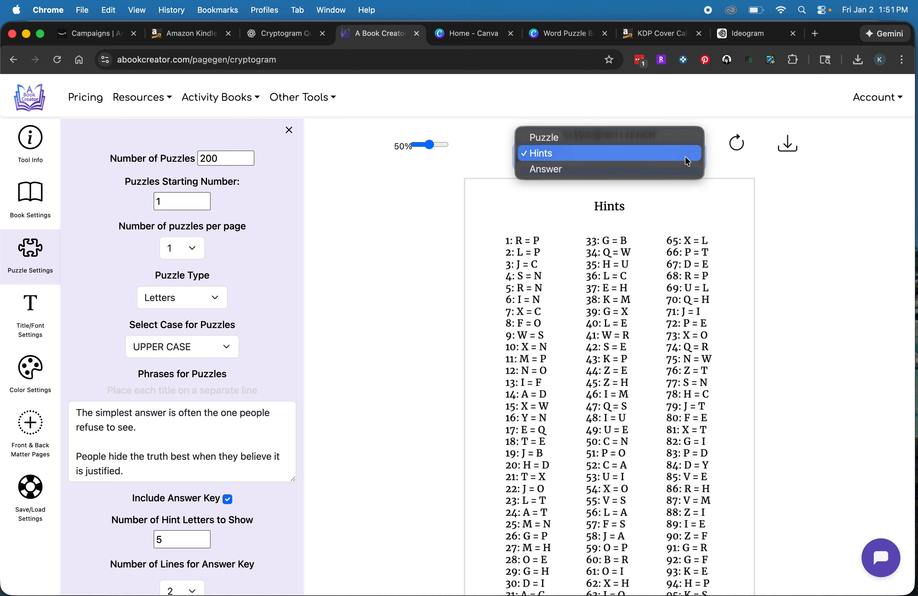
{"action": "left_click", "coordinate": [668, 136]}
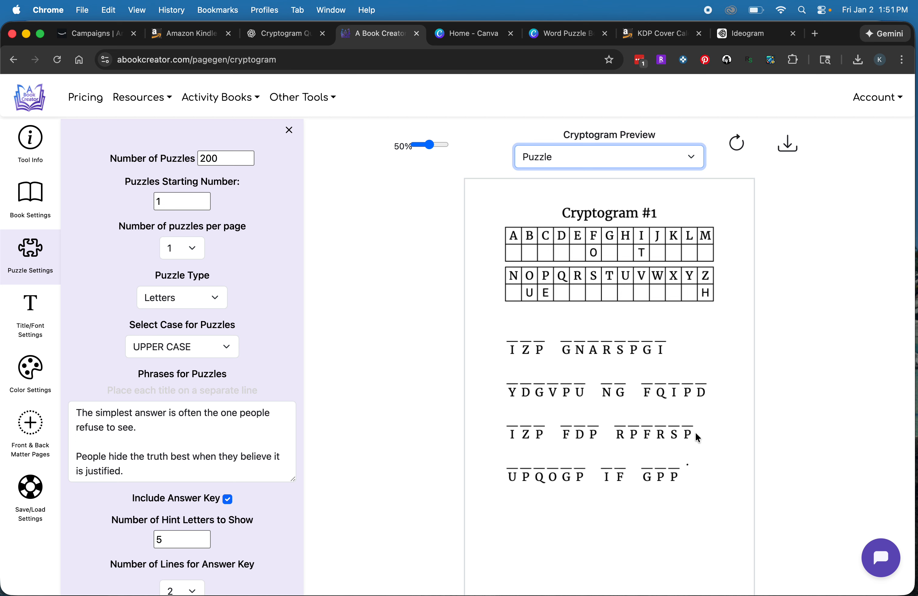
{"action": "scroll", "coordinate": [695, 432], "scroll_direction": "down", "scroll_amount": 5}
{"action": "scroll", "coordinate": [696, 432], "scroll_direction": "up", "scroll_amount": 3}
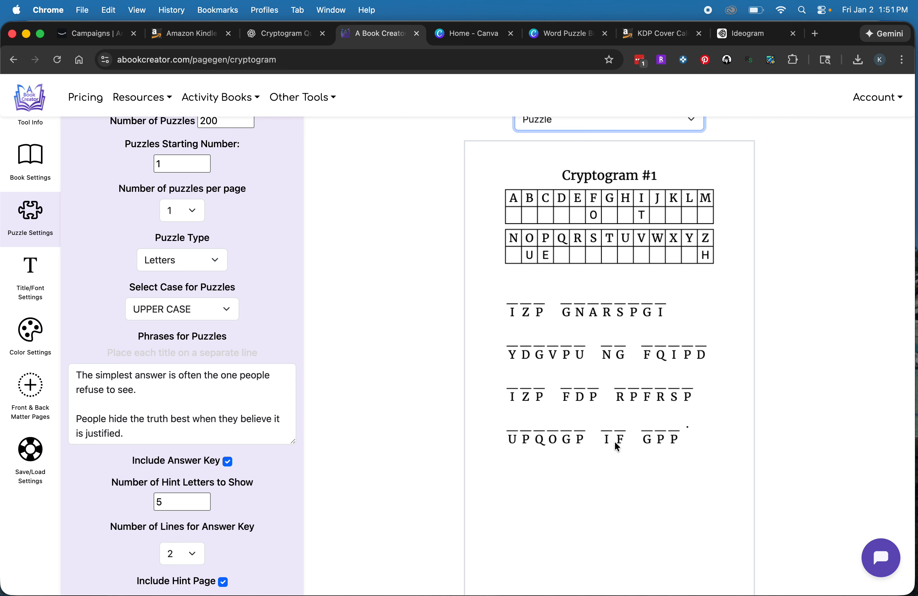
Review the KDP Cover Calculator dimensions and the full cover prompt in Ideogram.
{"action": "left_click", "coordinate": [644, 34]}
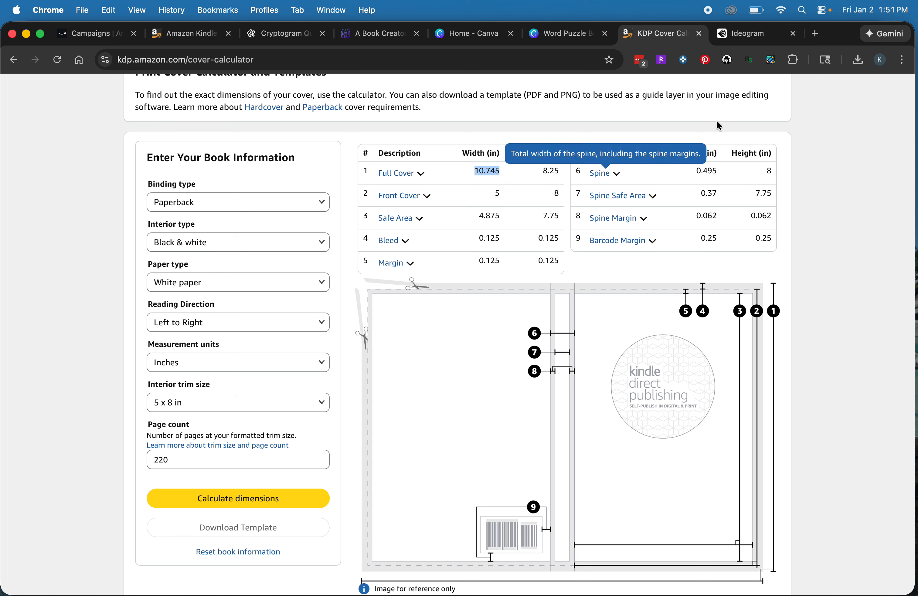
{"action": "left_click", "coordinate": [744, 39]}
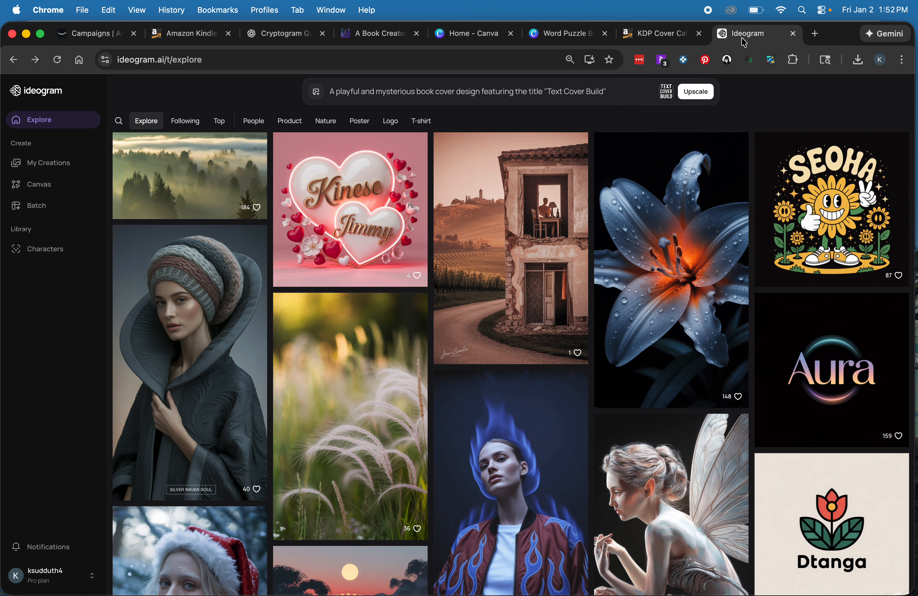
{"action": "left_click", "coordinate": [542, 96]}
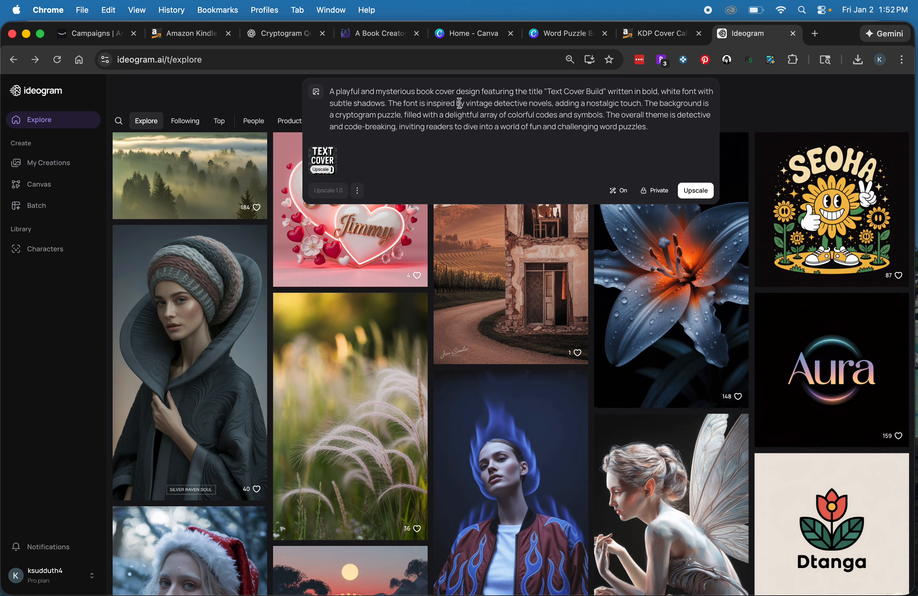
{"action": "mouse_move", "coordinate": [325, 158]}
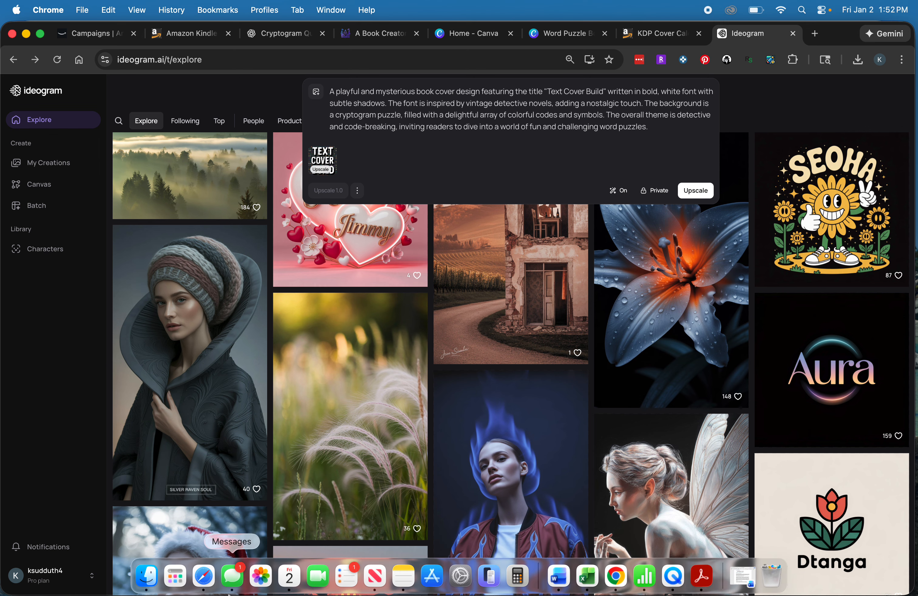
Open the newest PNG cover image, whose name starts with "a-playful-and-mysterious-book-cover", from the Downloads folder in Preview.
{"action": "left_click", "coordinate": [140, 581]}
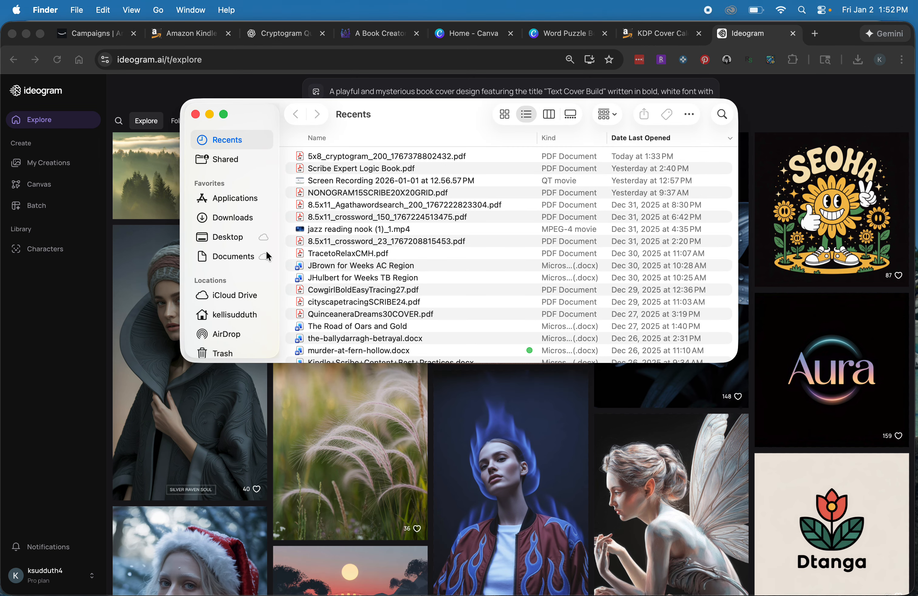
{"action": "left_click", "coordinate": [237, 215]}
{"action": "double_click", "coordinate": [341, 155]}
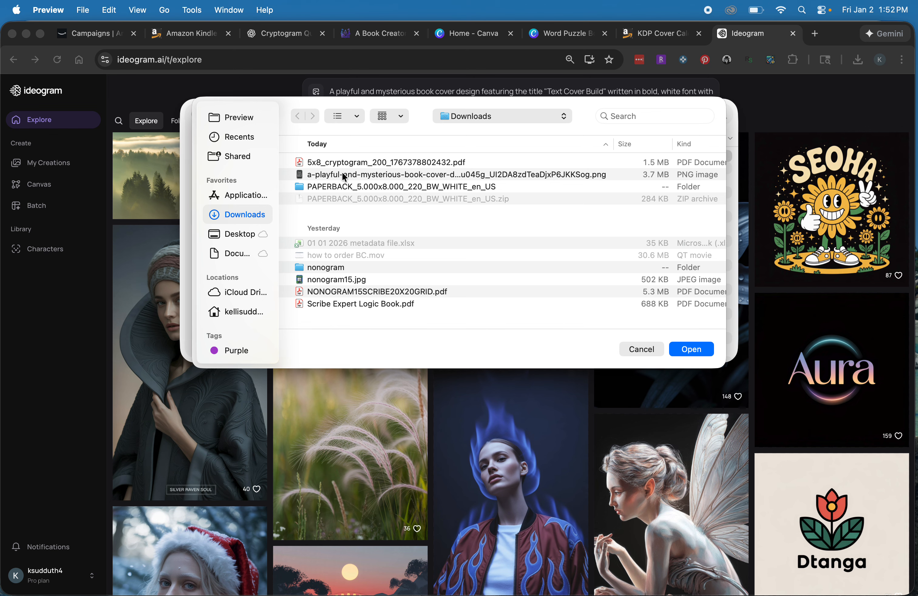
{"action": "double_click", "coordinate": [336, 174]}
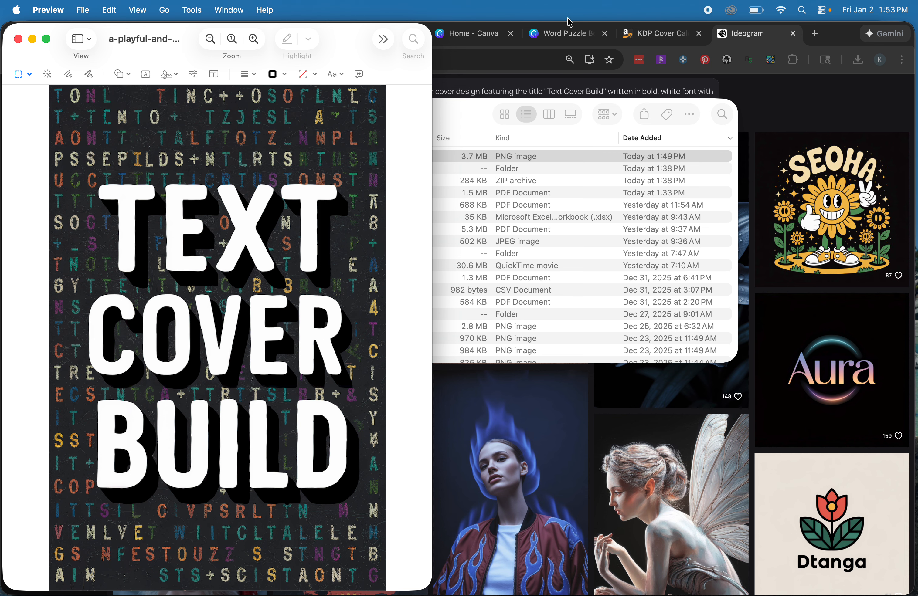
Switch to the Canva cover design and place the downloaded cover PNG from Finder onto its page.
{"action": "left_click", "coordinate": [582, 37]}
{"action": "left_click", "coordinate": [588, 279]}
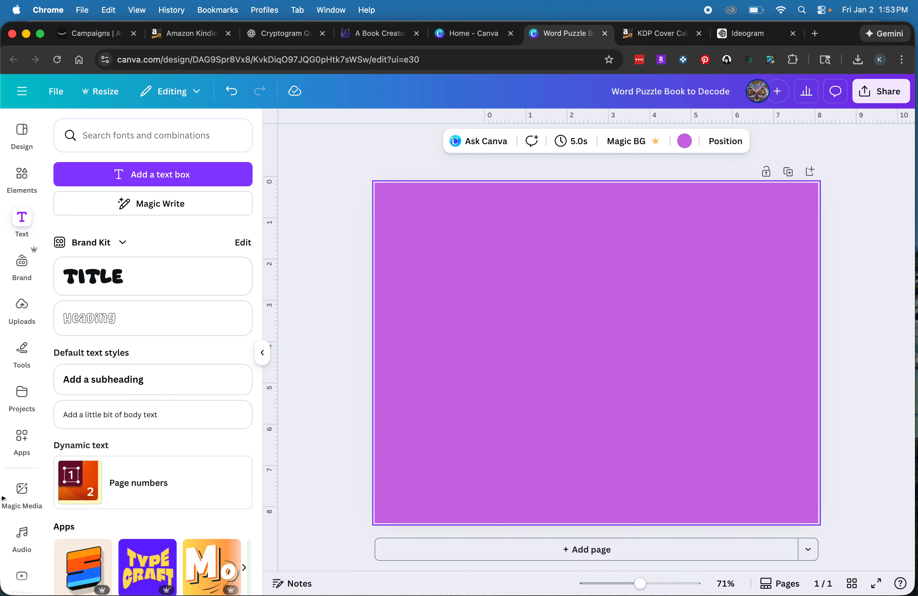
{"action": "mouse_move", "coordinate": [143, 594]}
{"action": "left_click", "coordinate": [133, 576]}
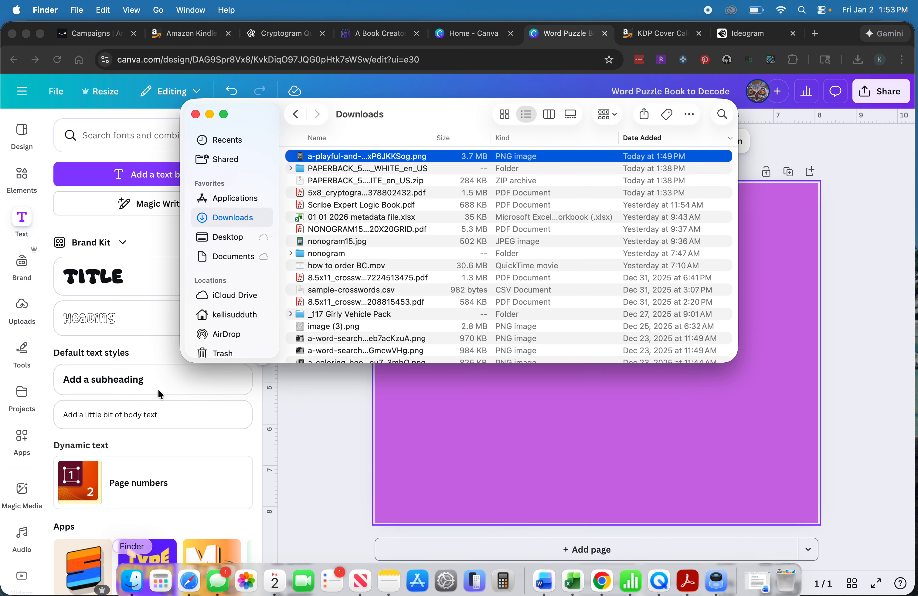
{"action": "left_click_drag", "start_coordinate": [329, 155], "coordinate": [541, 467]}
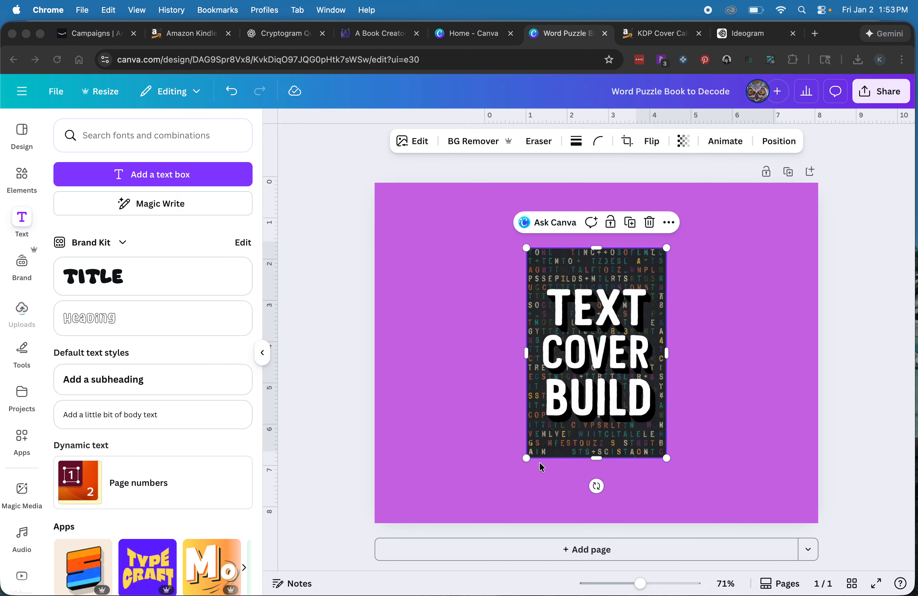
Move the cover image to the page's right half and enlarge it to nearly the full page height as the front cover.
{"action": "left_click_drag", "start_coordinate": [543, 375], "coordinate": [680, 317]}
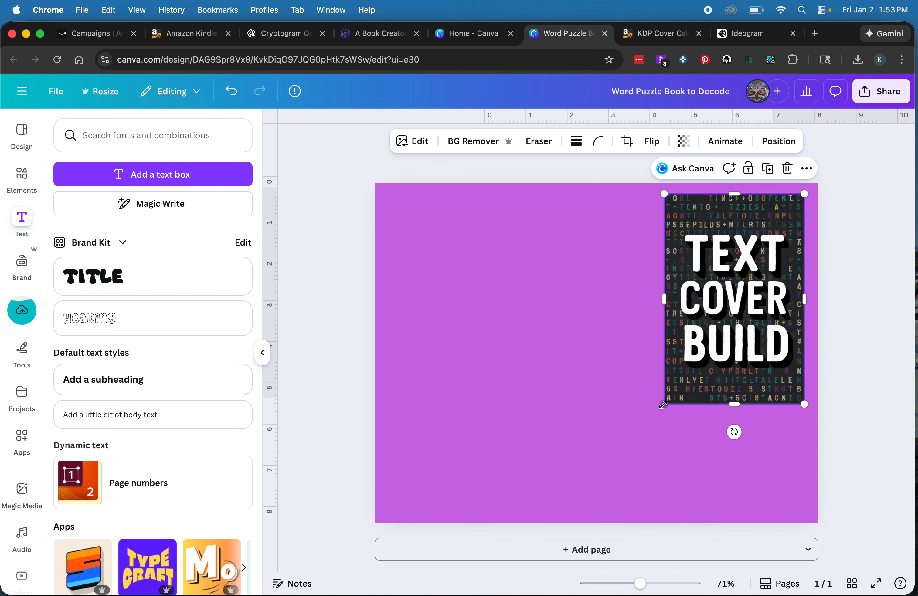
{"action": "left_click_drag", "start_coordinate": [663, 404], "coordinate": [561, 498]}
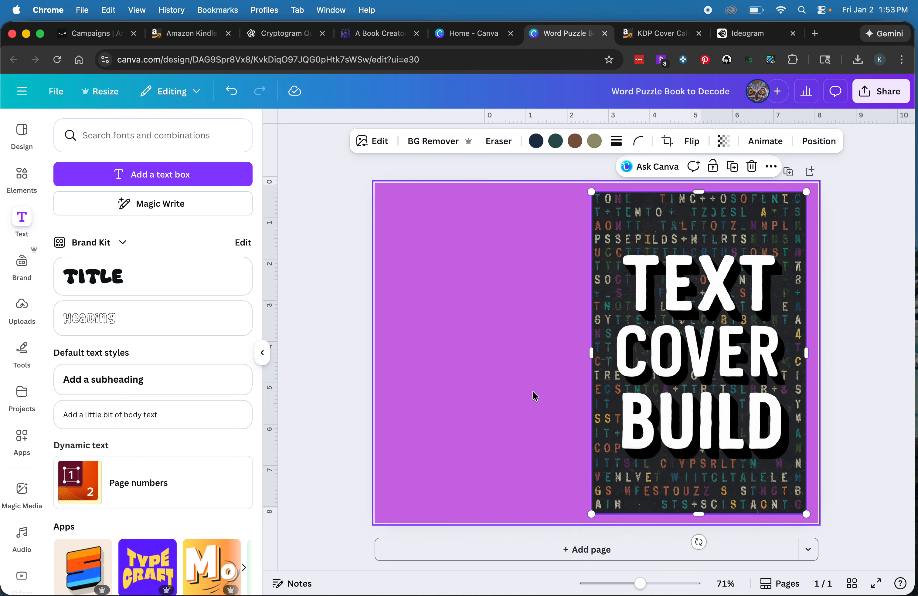
{"action": "left_click", "coordinate": [502, 281]}
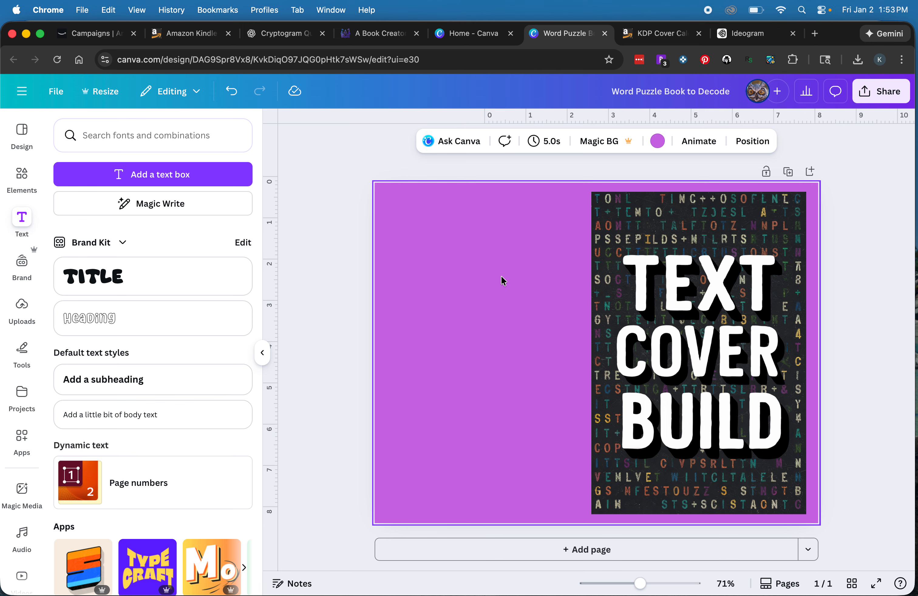
Compare Canva's custom design size with the full cover width and height in the KDP Cover Calculator.
{"action": "left_click", "coordinate": [467, 34]}
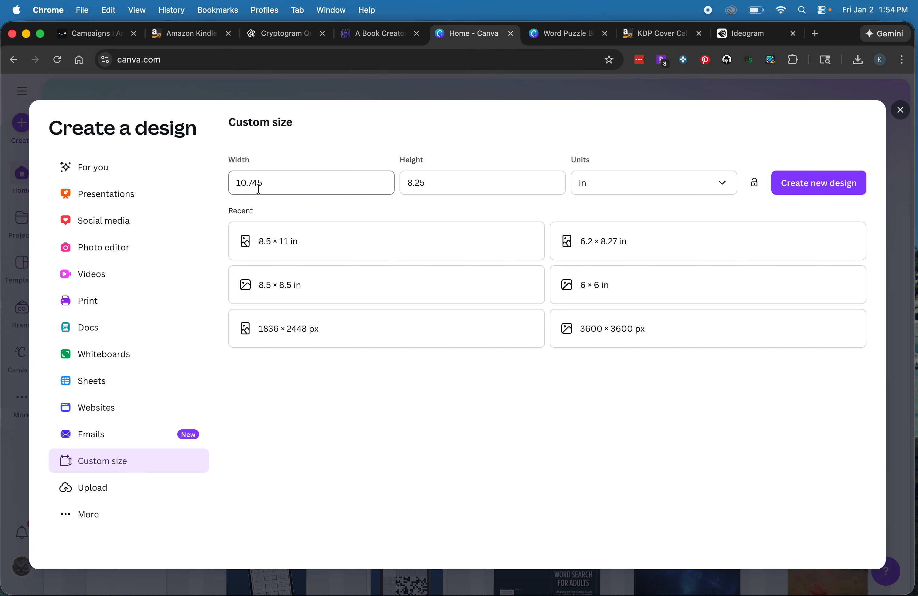
{"action": "left_click", "coordinate": [412, 184]}
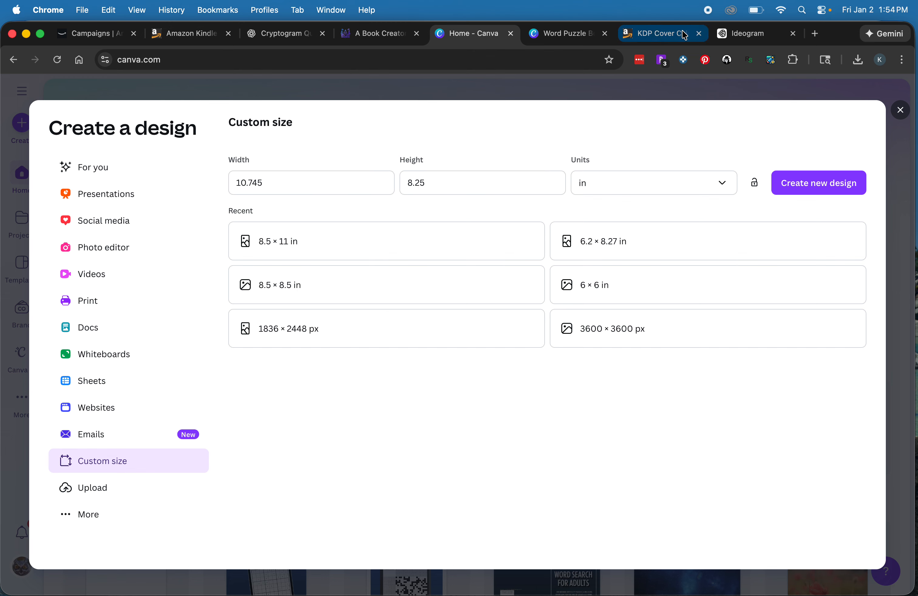
{"action": "left_click", "coordinate": [665, 35]}
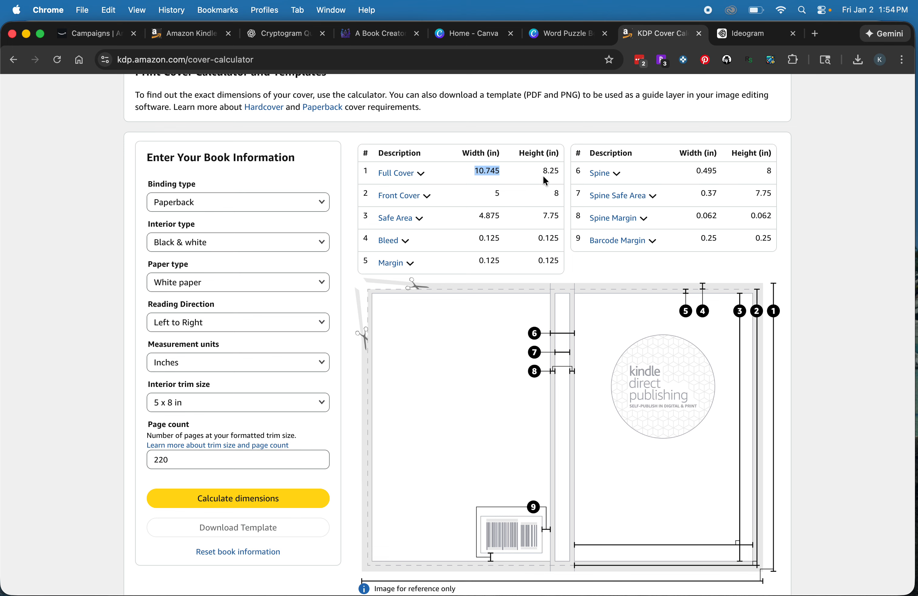
{"action": "left_click", "coordinate": [475, 34]}
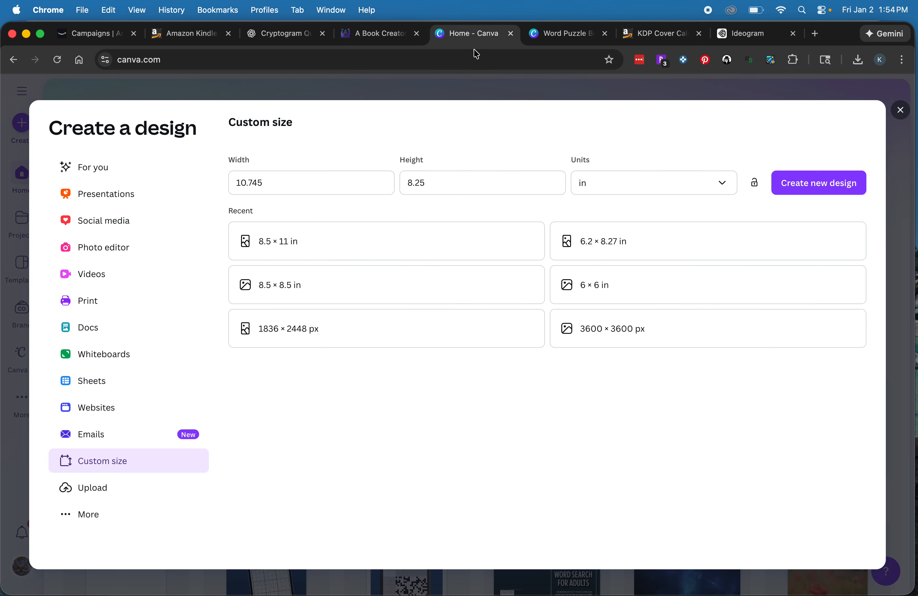
{"action": "left_click", "coordinate": [446, 181]}
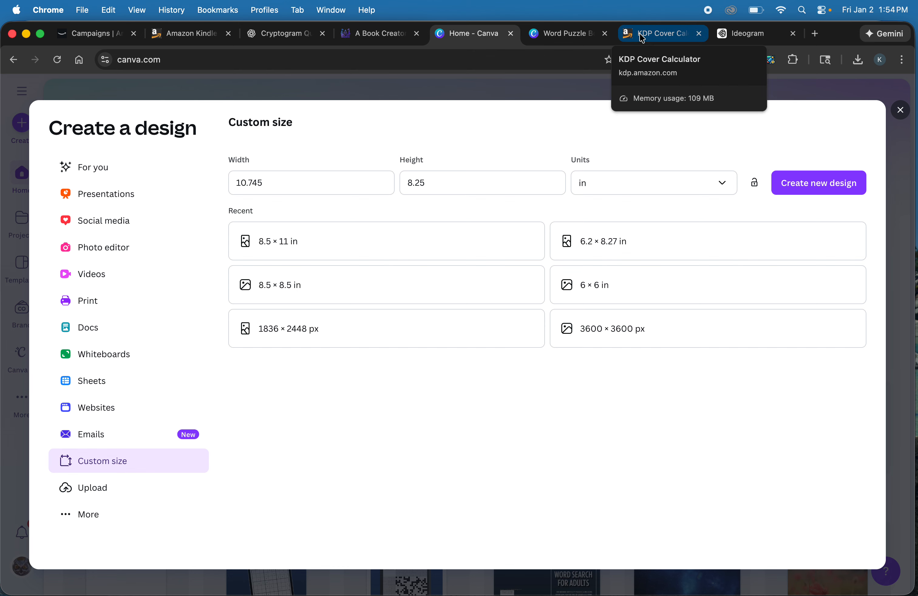
Return to the Word Puzzle Book to Decode design and set the page background to black from the photo colors.
{"action": "left_click", "coordinate": [574, 35]}
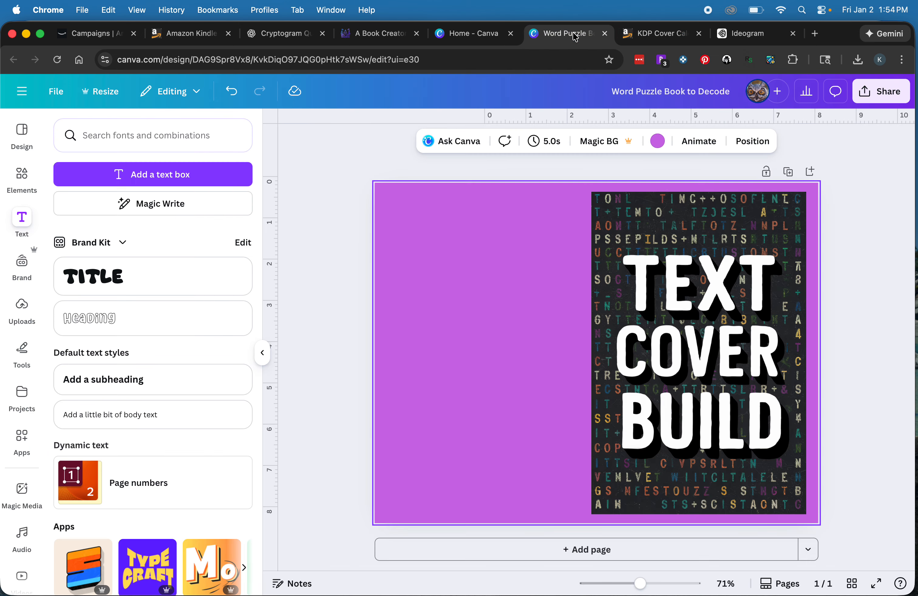
{"action": "left_click", "coordinate": [525, 319]}
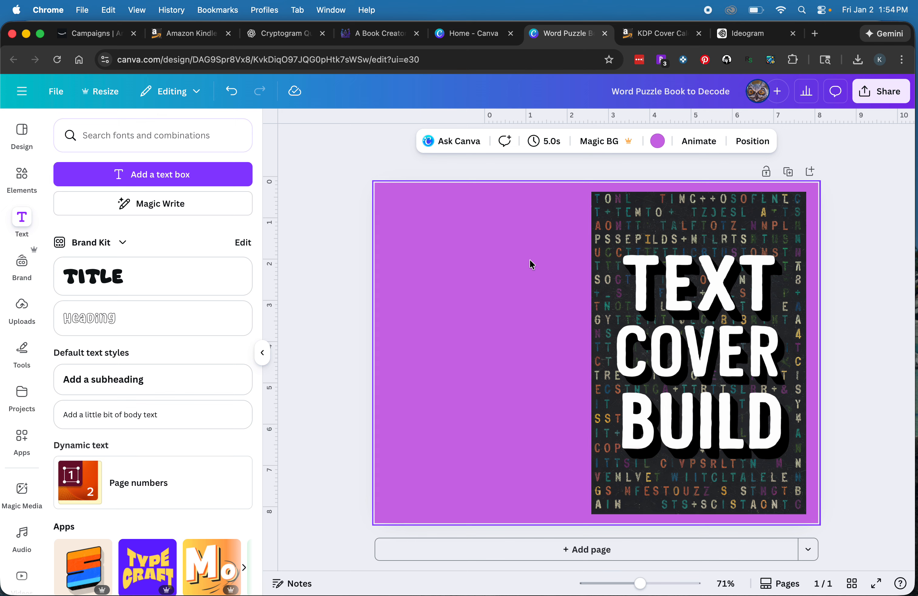
{"action": "left_click", "coordinate": [657, 141]}
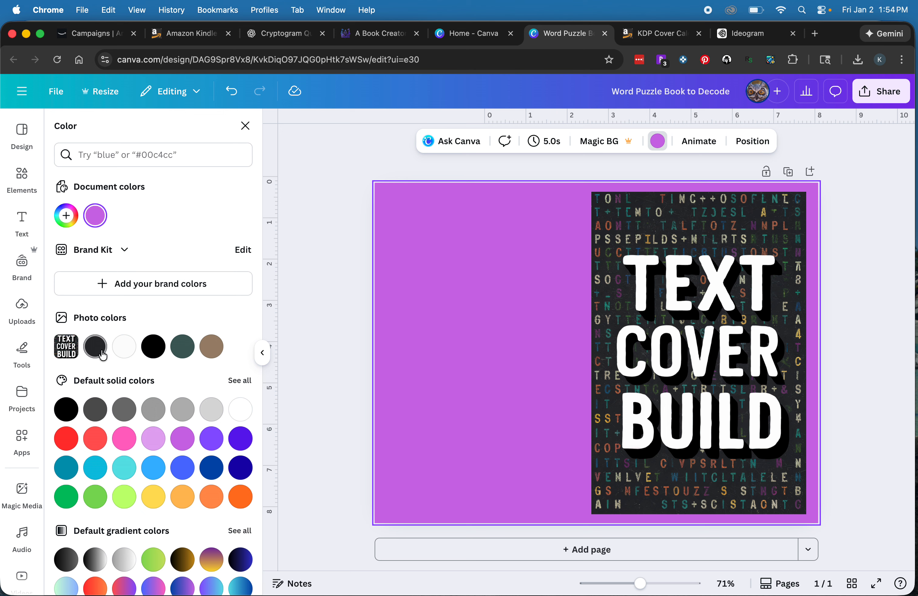
{"action": "left_click", "coordinate": [154, 346]}
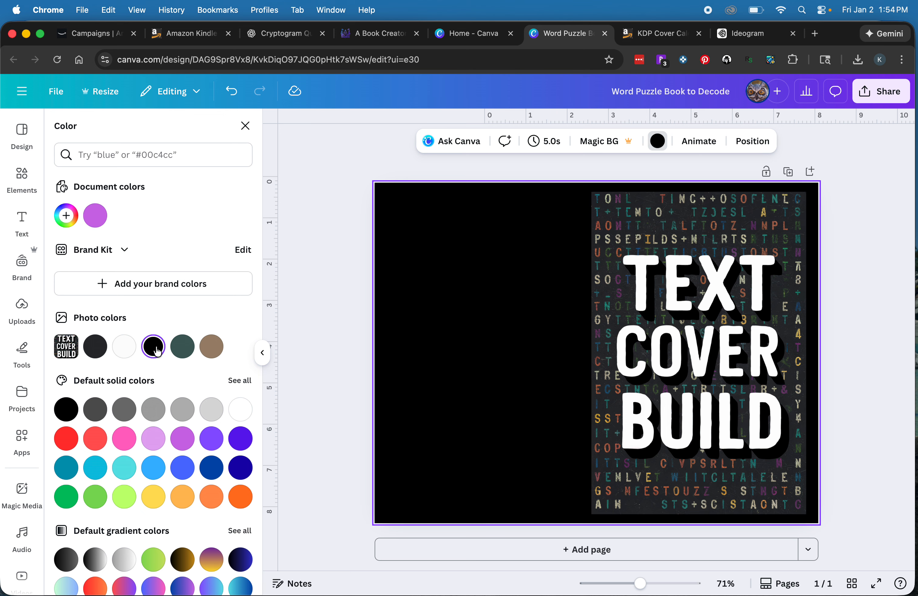
Sample the dark background of the cover image with the eyedropper to set the page background to #24272B.
{"action": "left_click", "coordinate": [67, 217]}
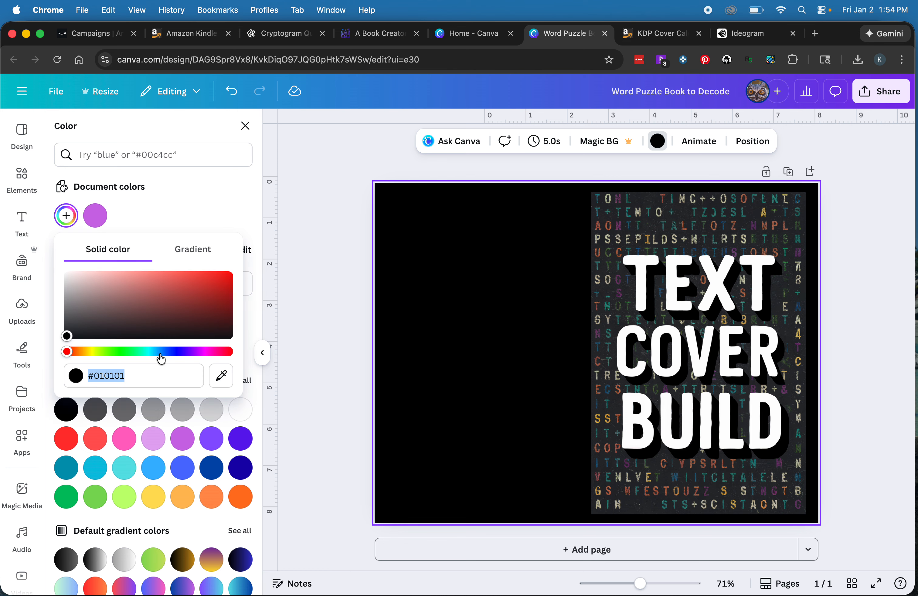
{"action": "left_click", "coordinate": [221, 381]}
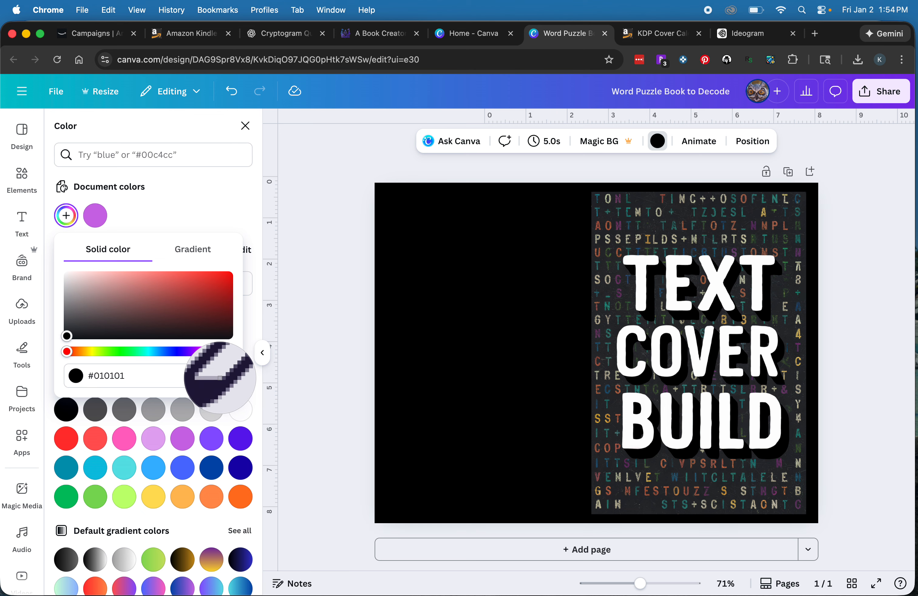
{"action": "left_click", "coordinate": [602, 245]}
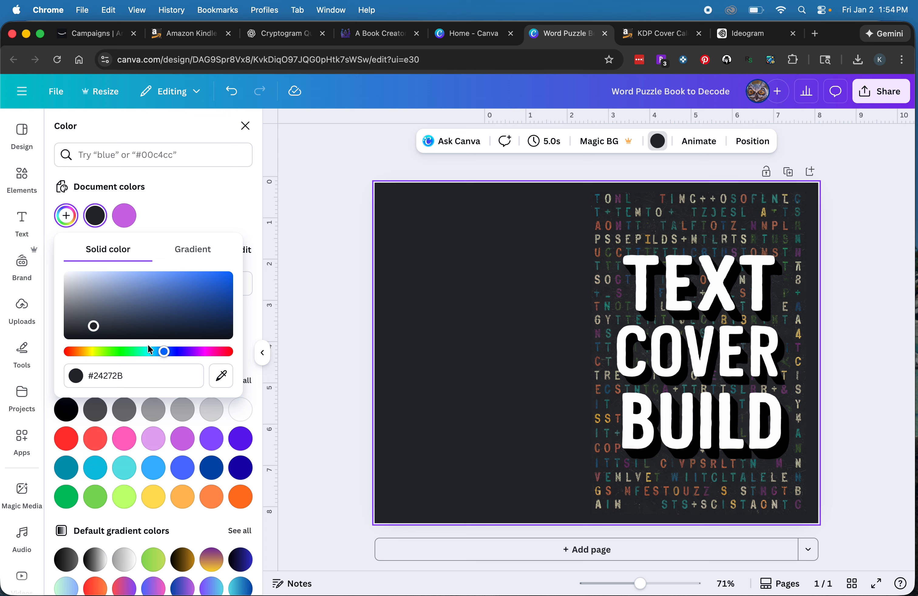
Resample the page background color with the eyedropper from the dark area beside the cover image's inner edge.
{"action": "left_click", "coordinate": [67, 217]}
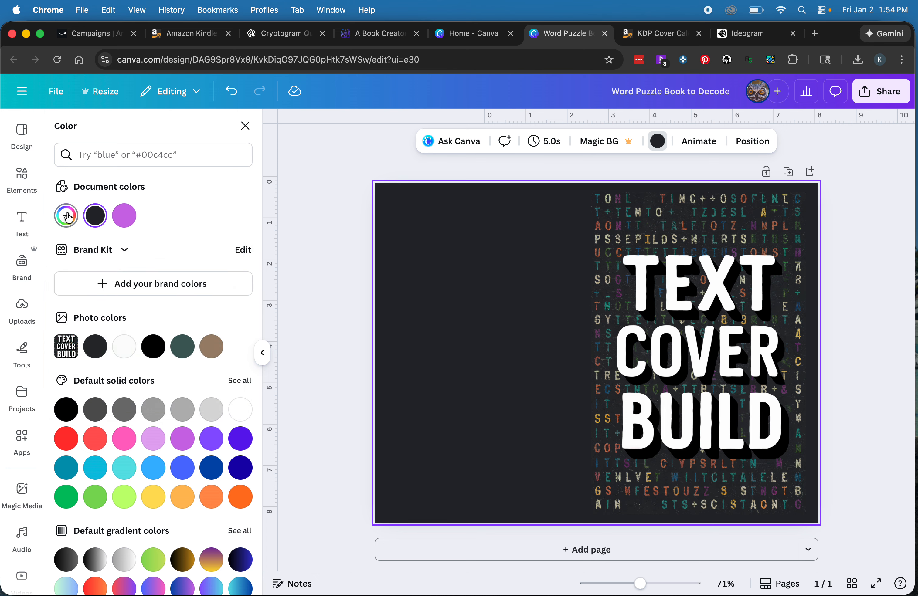
{"action": "left_click", "coordinate": [67, 217]}
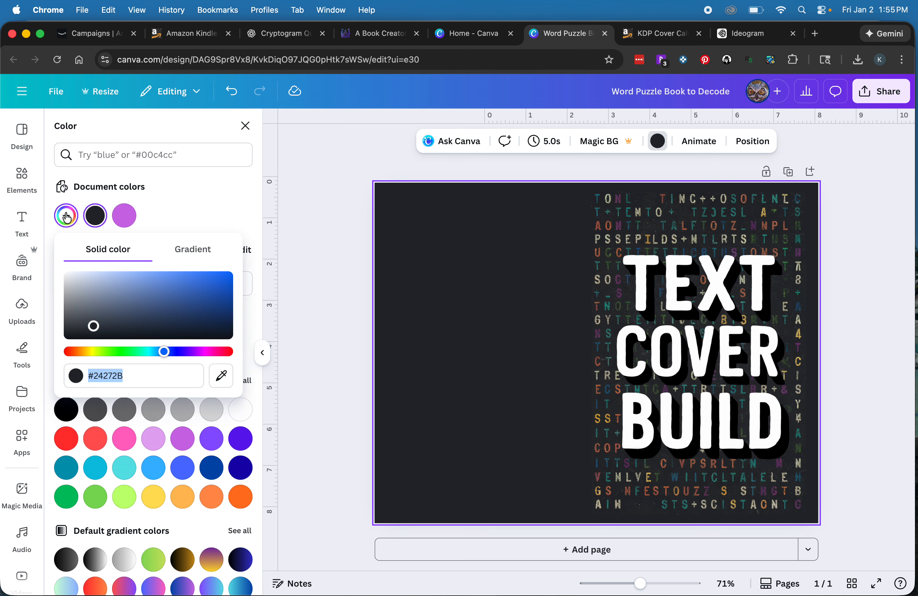
{"action": "left_click", "coordinate": [214, 381]}
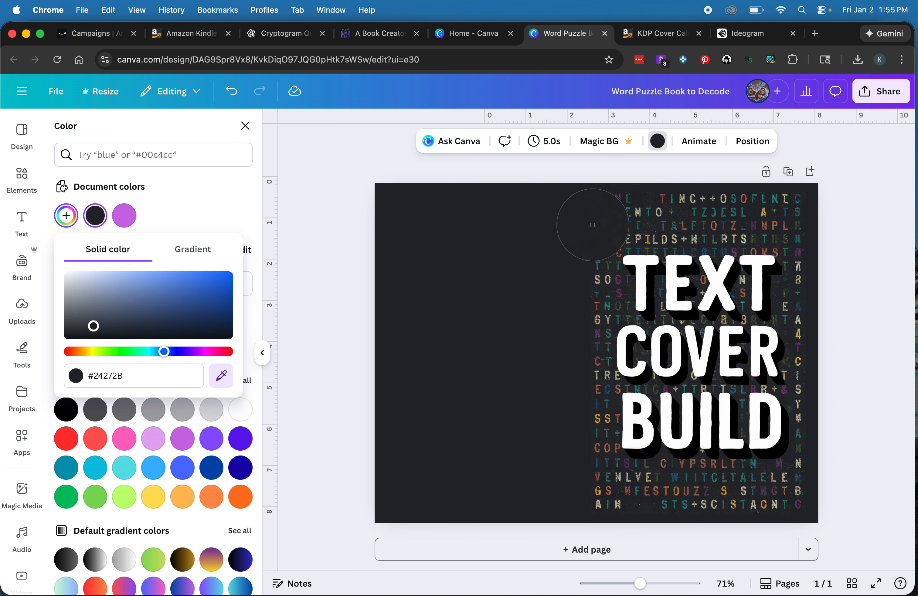
{"action": "left_click", "coordinate": [583, 279]}
{"action": "left_click", "coordinate": [534, 355]}
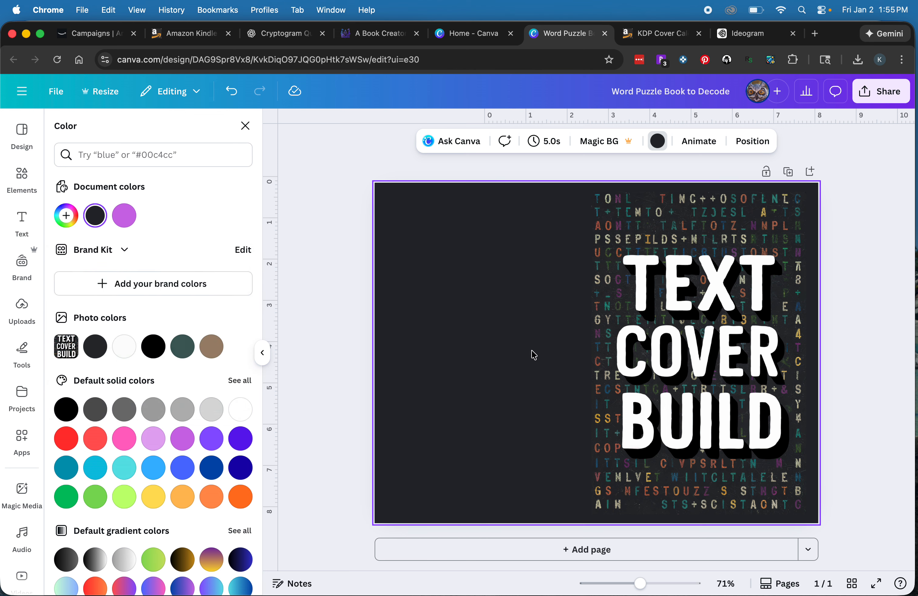
Shrink the front cover image slightly toward its upper outer corner, leaving more background below it and on the spine side.
{"action": "left_click", "coordinate": [645, 326]}
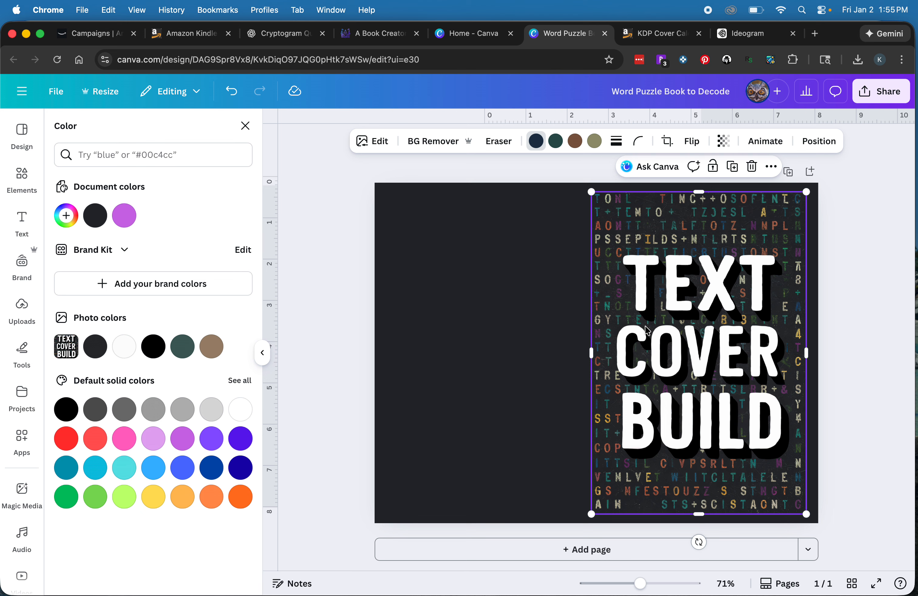
{"action": "left_click_drag", "start_coordinate": [591, 514], "coordinate": [596, 507]}
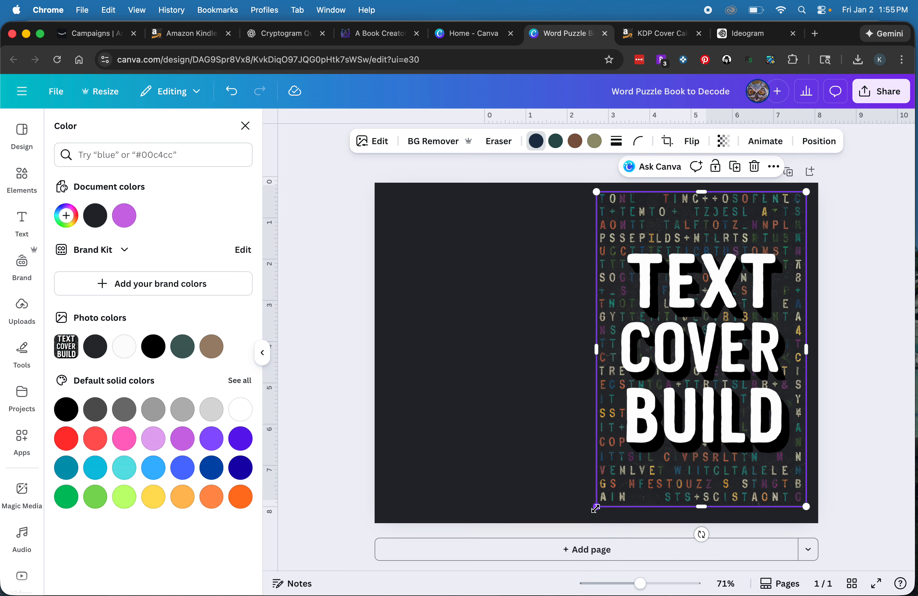
{"action": "left_click", "coordinate": [672, 433]}
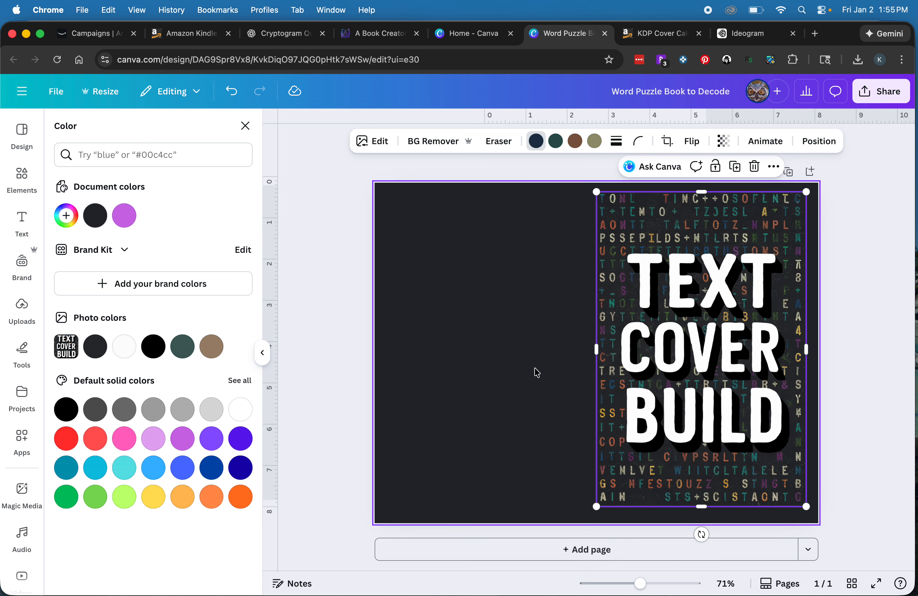
Add a subheading text reading "Test Author" near the lower edge of the front cover.
{"action": "left_click", "coordinate": [29, 215]}
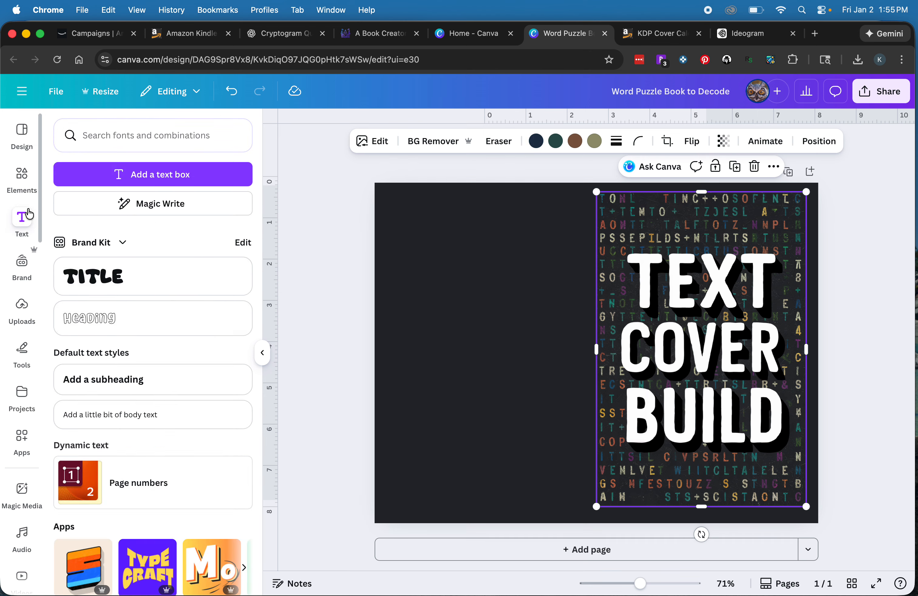
{"action": "left_click", "coordinate": [131, 389]}
{"action": "left_click", "coordinate": [537, 464]}
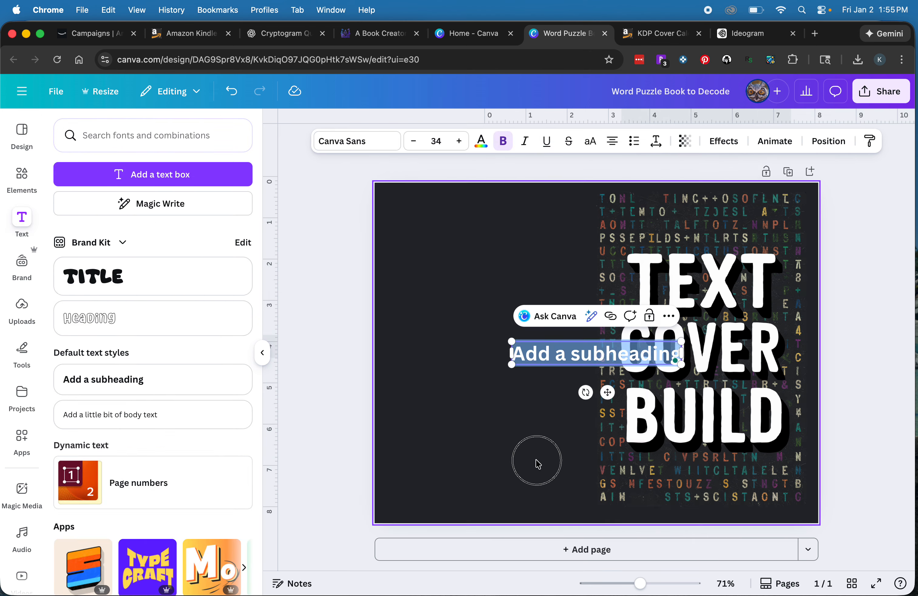
{"action": "left_click_drag", "start_coordinate": [574, 365], "coordinate": [682, 510]}
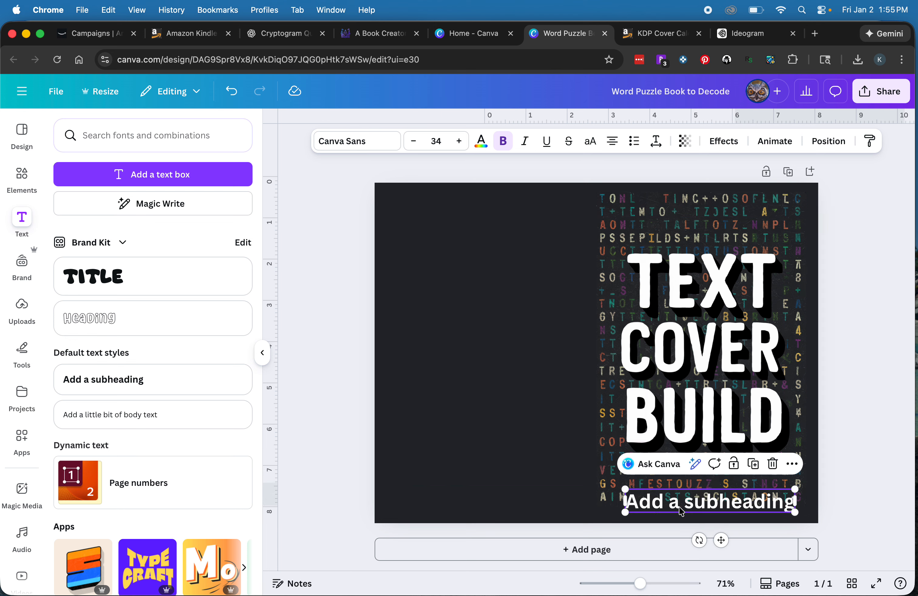
{"action": "double_click", "coordinate": [679, 507]}
{"action": "type", "text": "Test"}
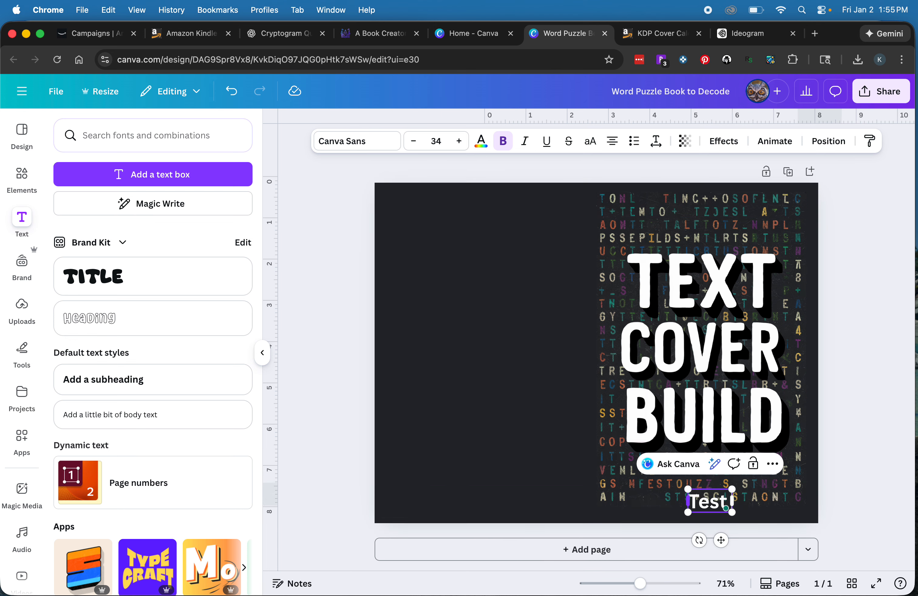
{"action": "type", "text": " Author"}
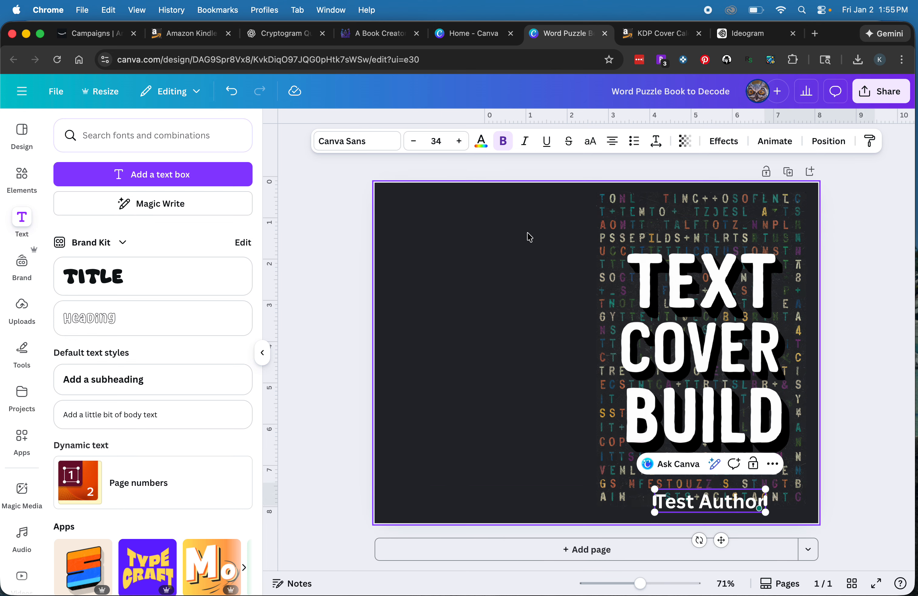
Reduce the author text to size 21 and move it down to the lower edge of the cover image.
{"action": "left_click", "coordinate": [414, 141]}
{"action": "left_click", "coordinate": [414, 141]}
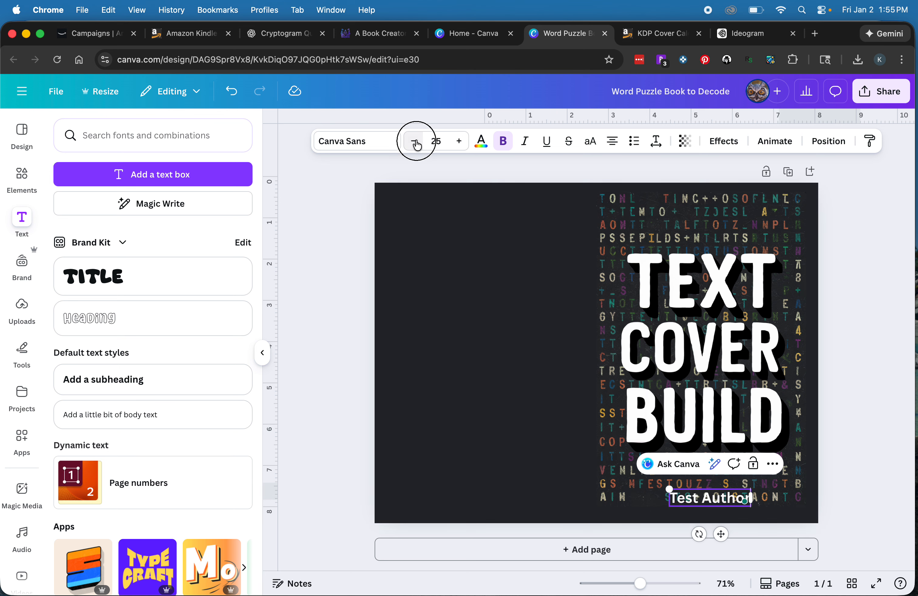
{"action": "left_click", "coordinate": [414, 141]}
{"action": "left_click", "coordinate": [414, 141]}
{"action": "key", "text": "Escape"}
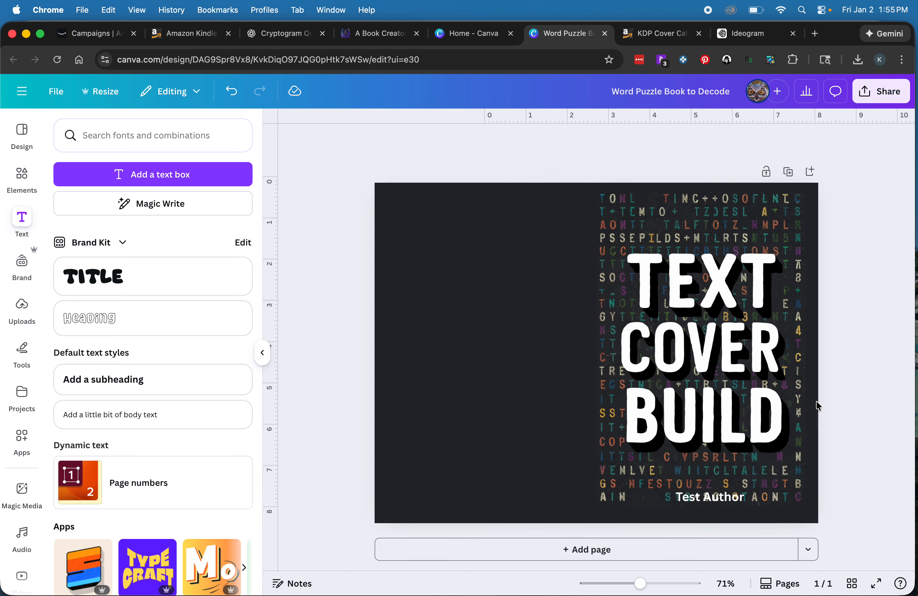
{"action": "left_click_drag", "start_coordinate": [729, 497], "coordinate": [728, 508]}
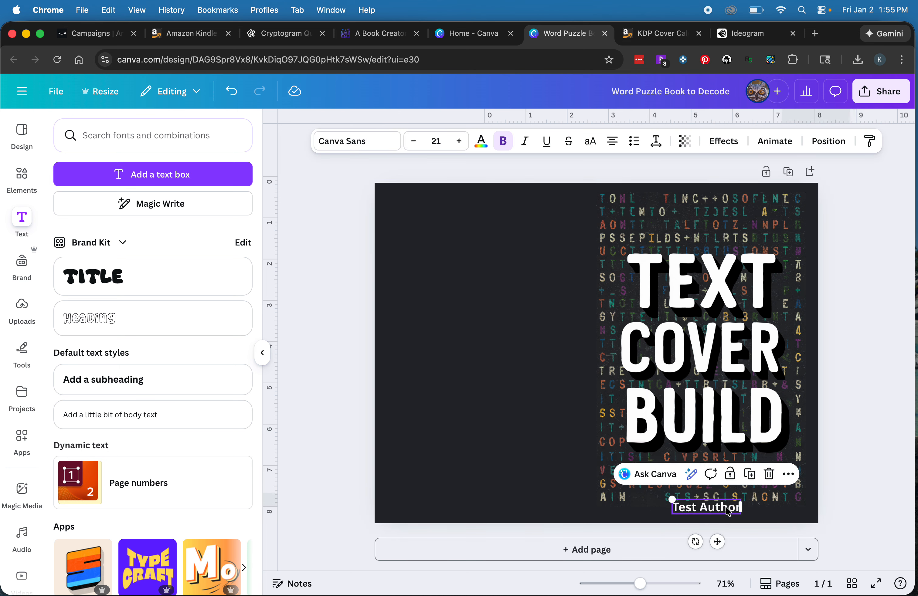
Try Knockout Sumo and Anton on the author text, and set its font to League Spartan.
{"action": "left_click", "coordinate": [379, 143]}
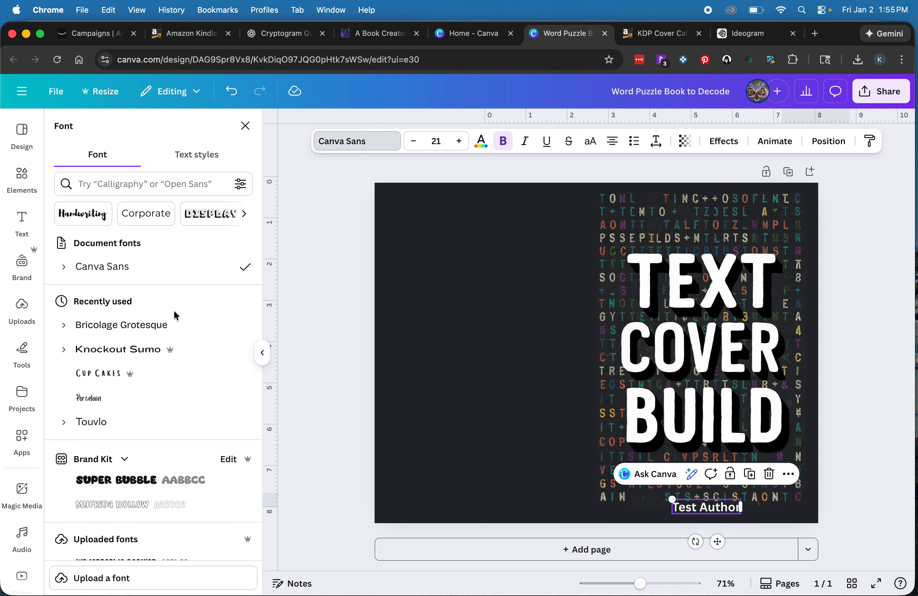
{"action": "left_click", "coordinate": [102, 361]}
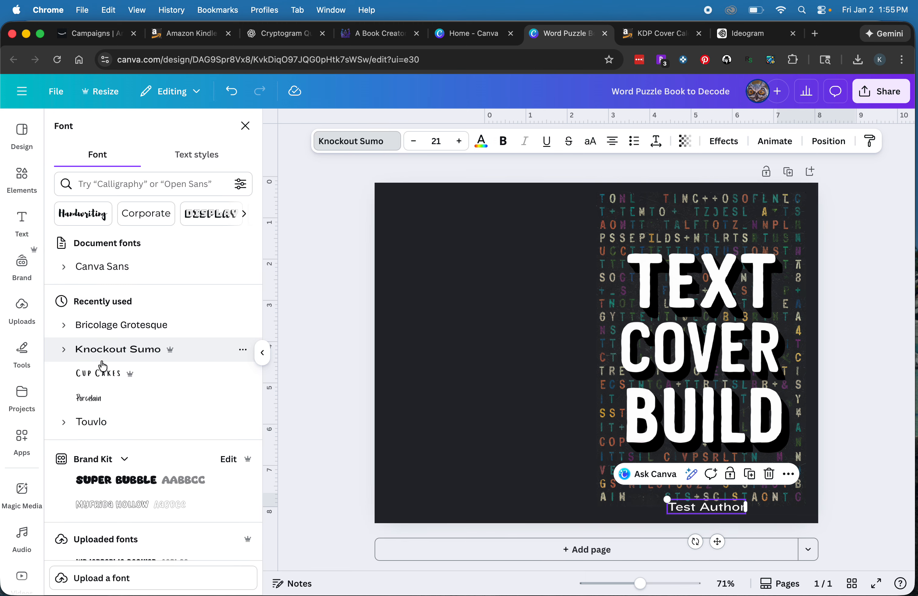
{"action": "scroll", "coordinate": [110, 411], "scroll_direction": "down", "scroll_amount": 2}
{"action": "scroll", "coordinate": [113, 410], "scroll_direction": "down", "scroll_amount": 10}
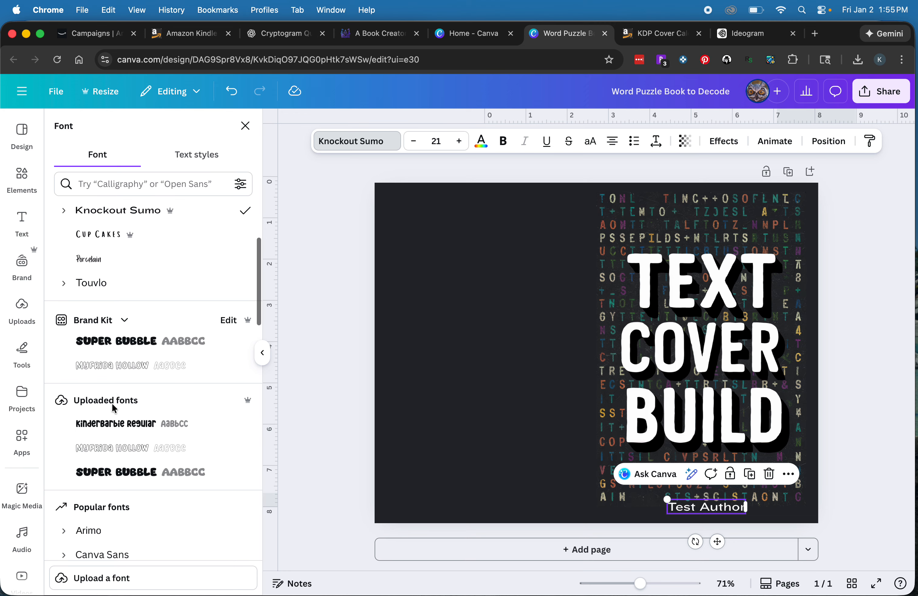
{"action": "scroll", "coordinate": [113, 409], "scroll_direction": "down", "scroll_amount": 1}
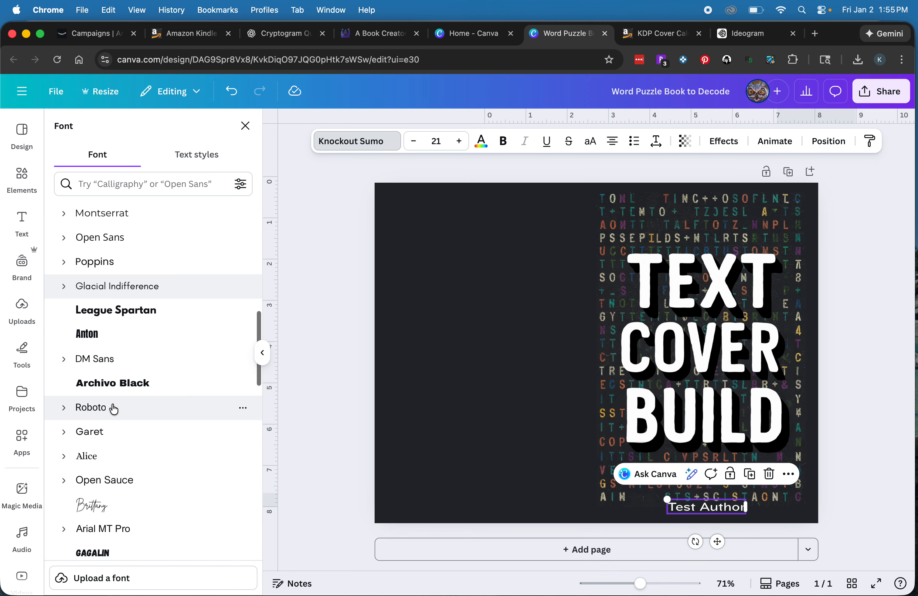
{"action": "left_click", "coordinate": [109, 339]}
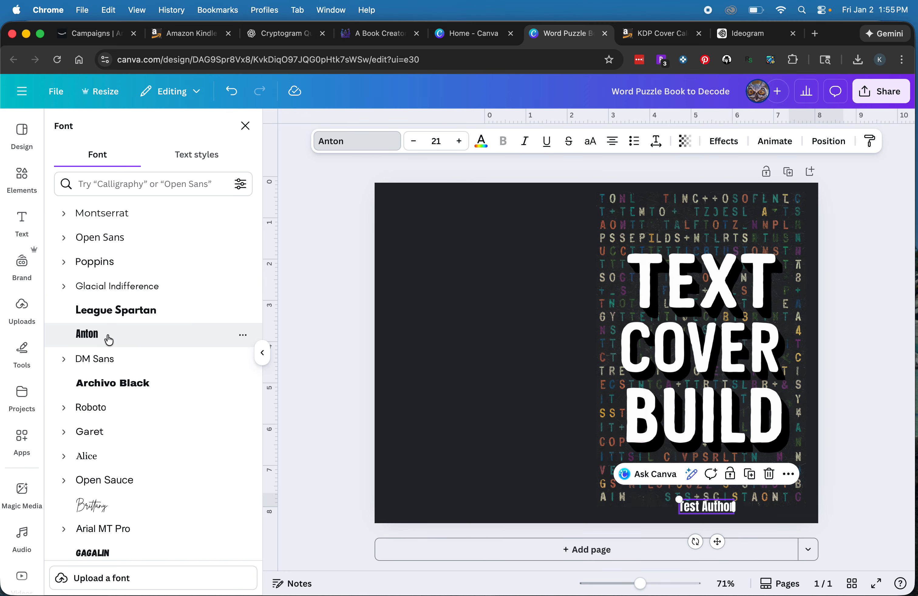
{"action": "left_click", "coordinate": [109, 322]}
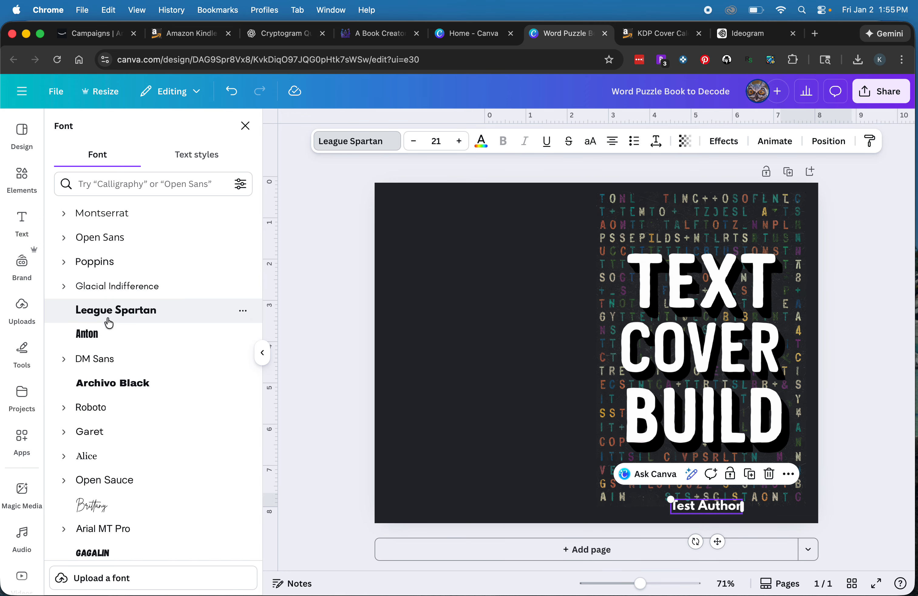
Reduce the author text to size 19 and nudge it slightly down beneath the cover title.
{"action": "left_click", "coordinate": [415, 143]}
{"action": "left_click", "coordinate": [415, 142]}
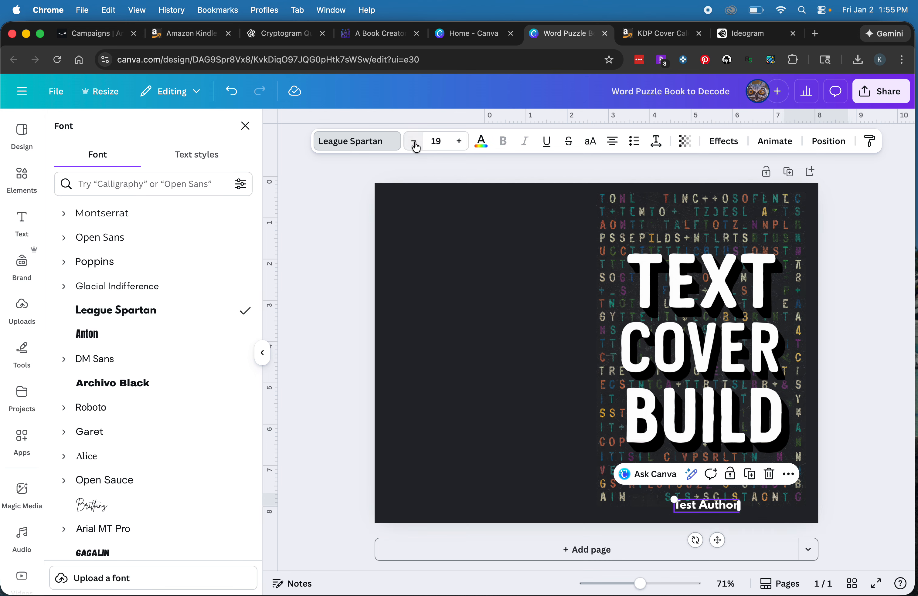
{"action": "left_click", "coordinate": [879, 358]}
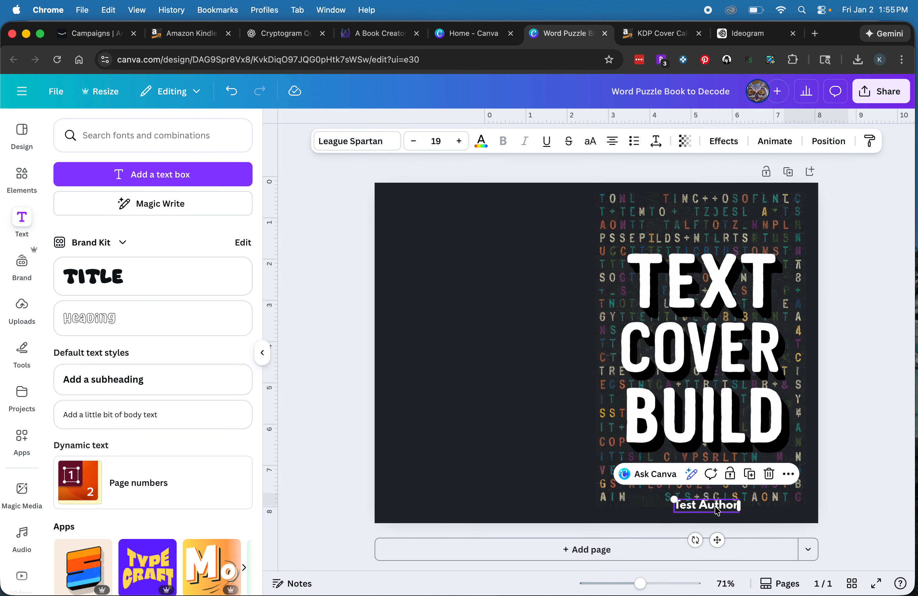
{"action": "left_click_drag", "start_coordinate": [717, 511], "coordinate": [717, 515]}
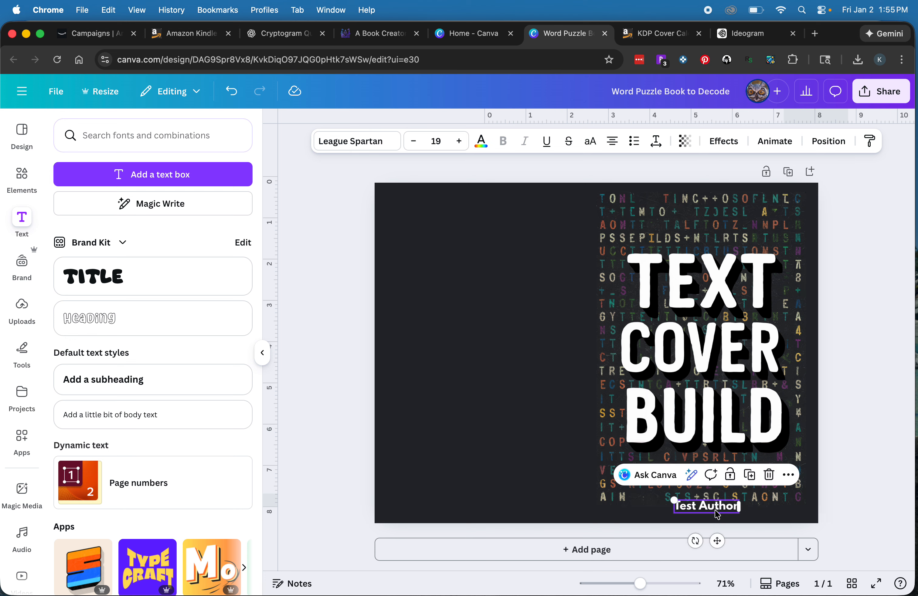
{"action": "left_click", "coordinate": [754, 387]}
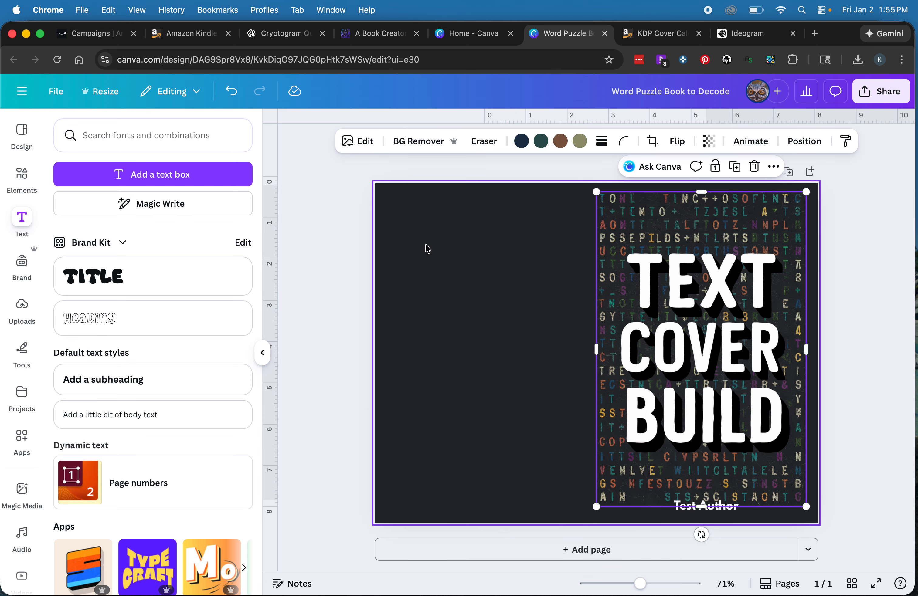
Duplicate the author text and move the copy to the upper part of the back cover.
{"action": "left_click", "coordinate": [439, 259]}
{"action": "left_click", "coordinate": [696, 513]}
{"action": "right_click", "coordinate": [696, 513]}
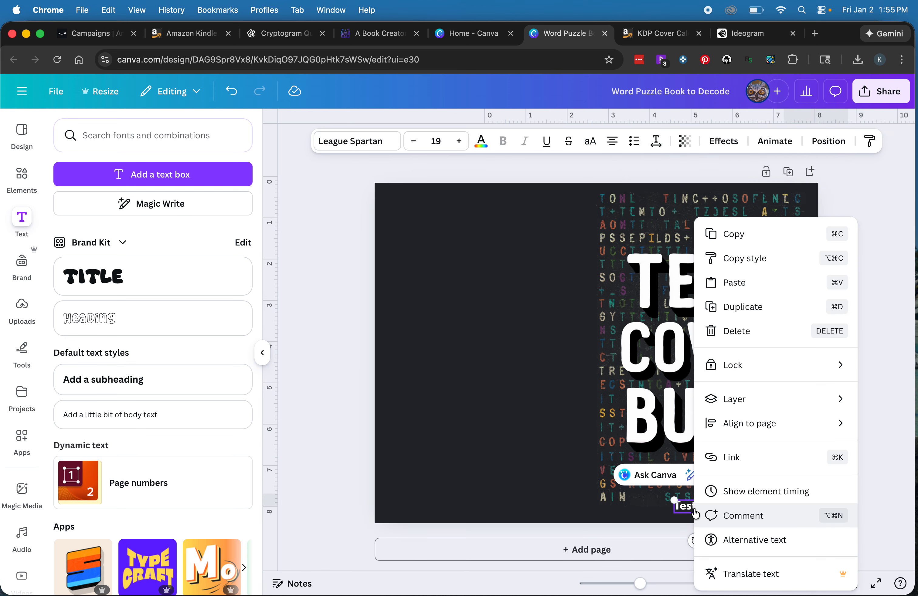
{"action": "left_click", "coordinate": [737, 310]}
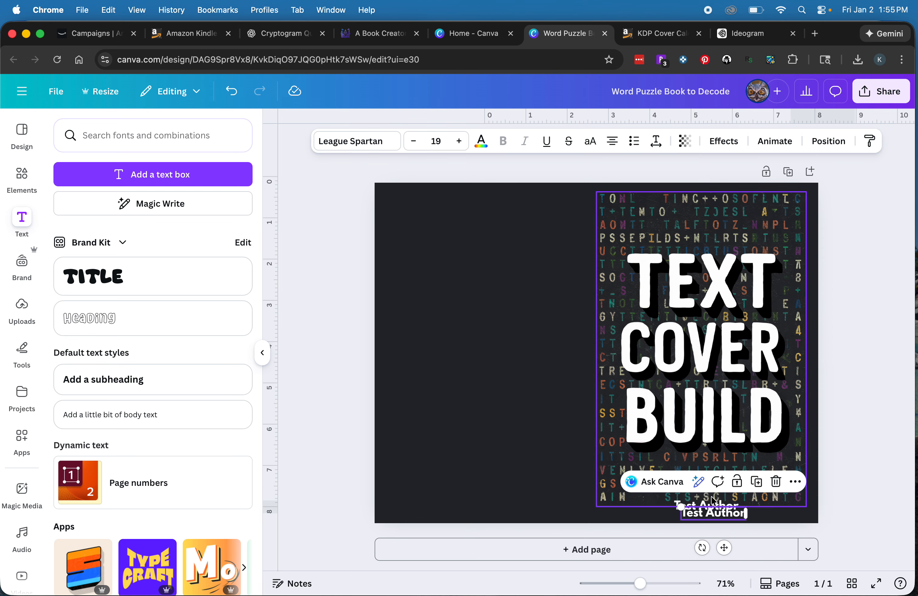
{"action": "left_click_drag", "start_coordinate": [704, 503], "coordinate": [477, 256]}
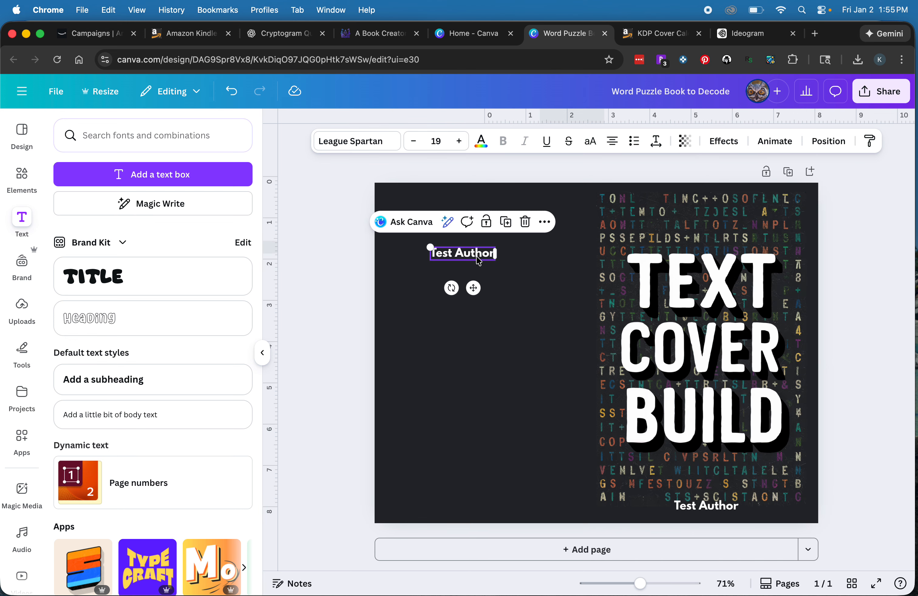
Replace the copied author text on the back cover with "200 Mysterious cryptograms based on British Detectives.".
{"action": "double_click", "coordinate": [476, 256]}
{"action": "type", "text": "200"}
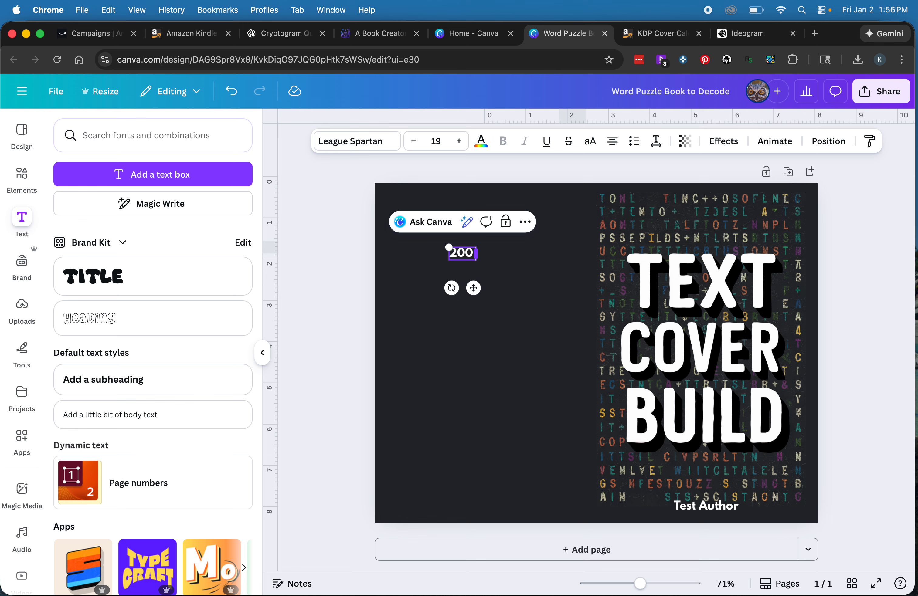
{"action": "type", "text": " Mysteriou"}
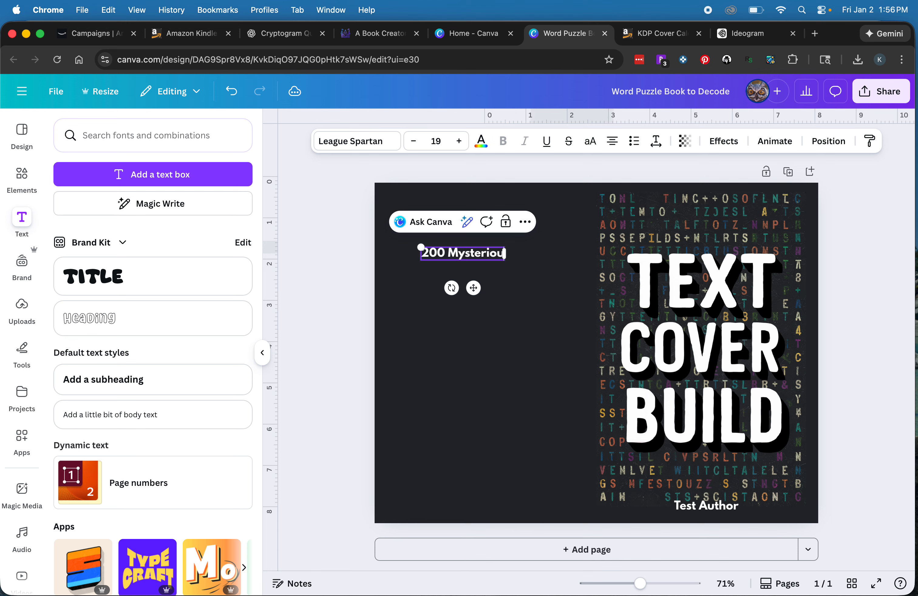
{"action": "type", "text": "s crypto"}
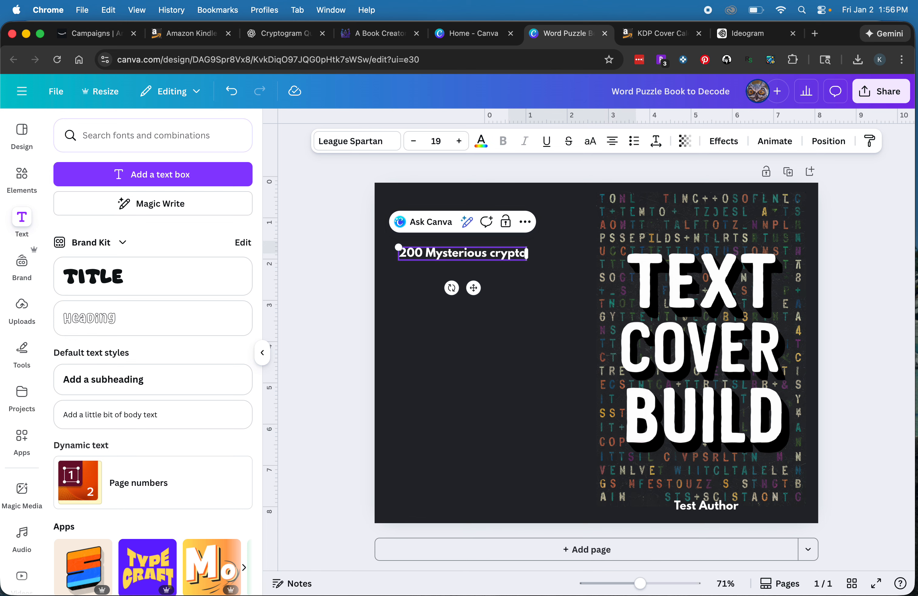
{"action": "type", "text": "grams based pon"}
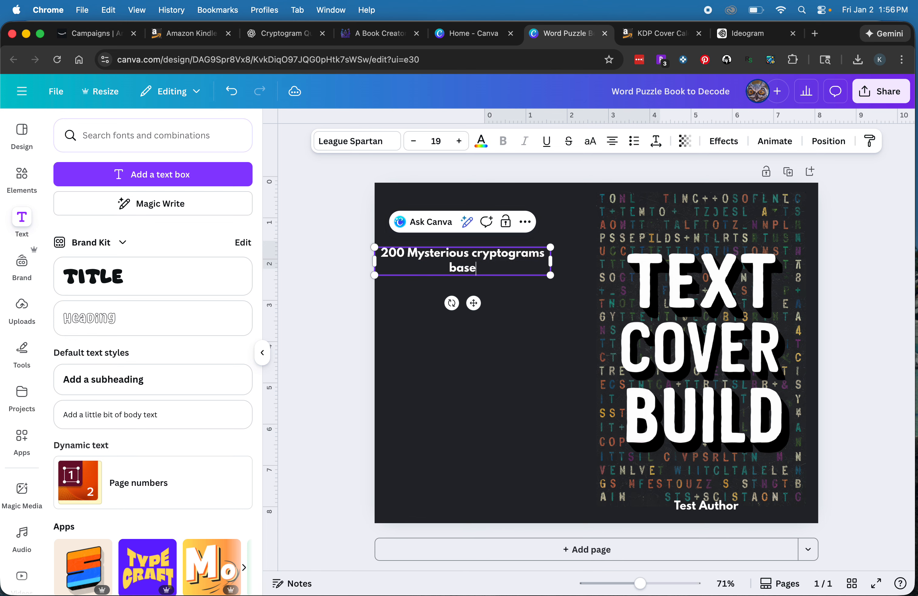
{"action": "key", "text": "BackSpace"}
{"action": "key", "text": "BackSpace"}
{"action": "key", "text": "BackSpace"}
{"action": "key", "text": "BackSpace"}
{"action": "key", "text": "BackSpace"}
{"action": "type", "text": "on British "}
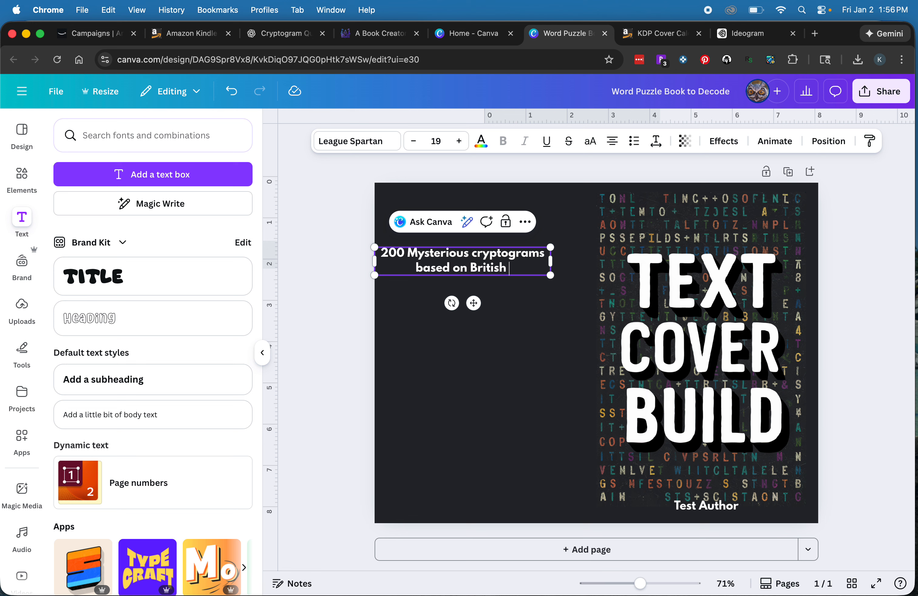
{"action": "type", "text": "Cri"}
{"action": "key", "text": "BackSpace"}
{"action": "key", "text": "BackSpace"}
{"action": "key", "text": "BackSpace"}
{"action": "type", "text": "Detectives."}
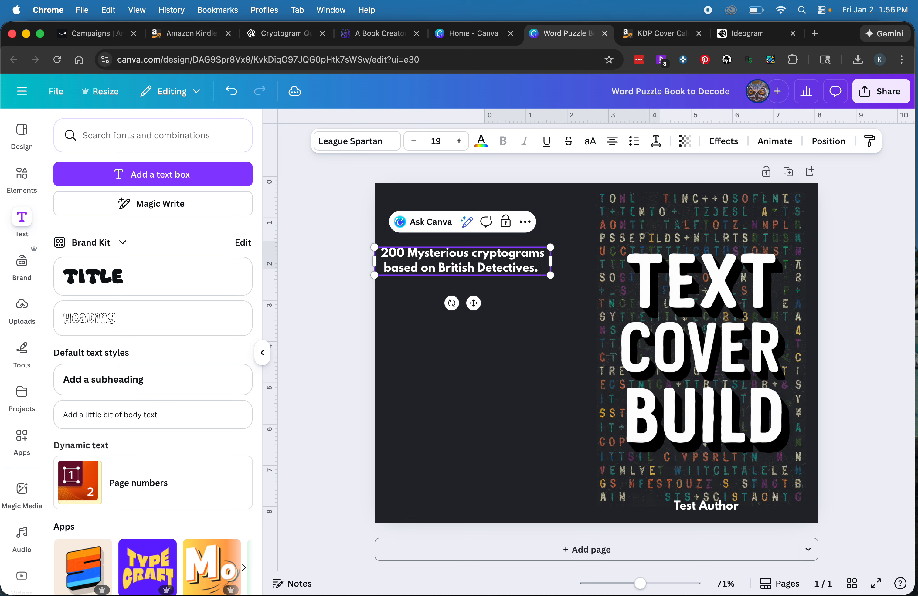
Continue the back cover blurb with the sentence "See if you can uncover the quotes.".
{"action": "type", "text": " See if you can"}
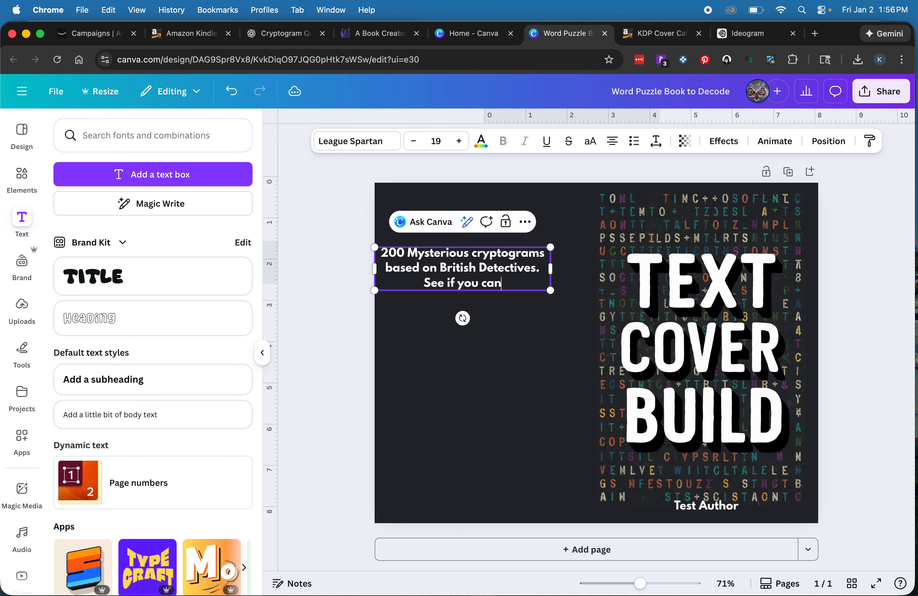
{"action": "type", "text": " uncover the"}
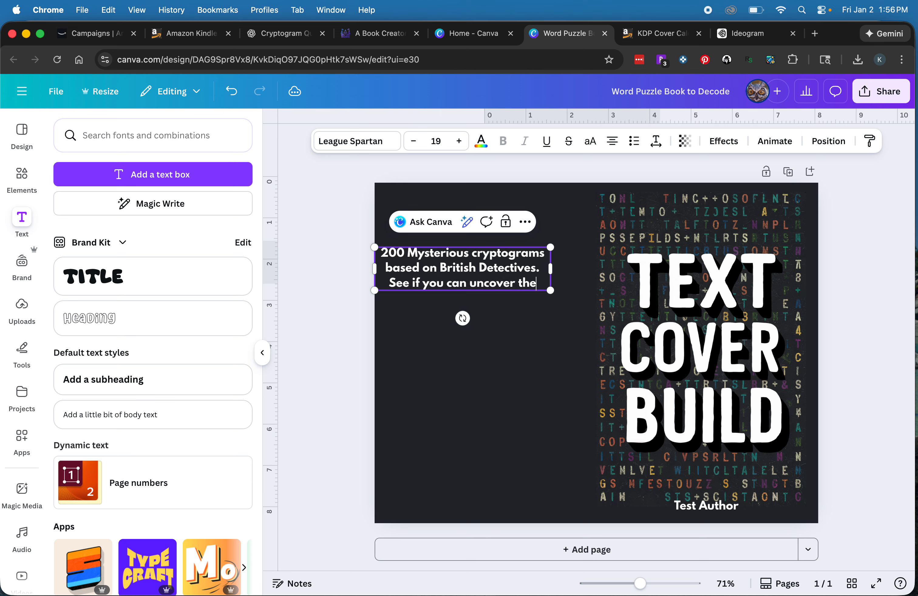
{"action": "type", "text": " qiuo"}
{"action": "key", "text": "BackSpace"}
{"action": "key", "text": "BackSpace"}
{"action": "key", "text": "BackSpace"}
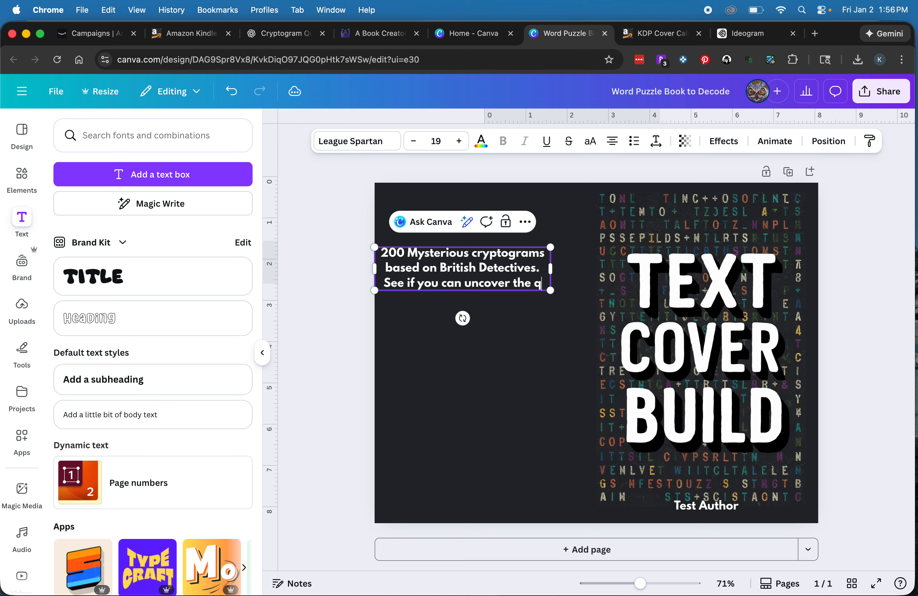
{"action": "type", "text": "uotes."}
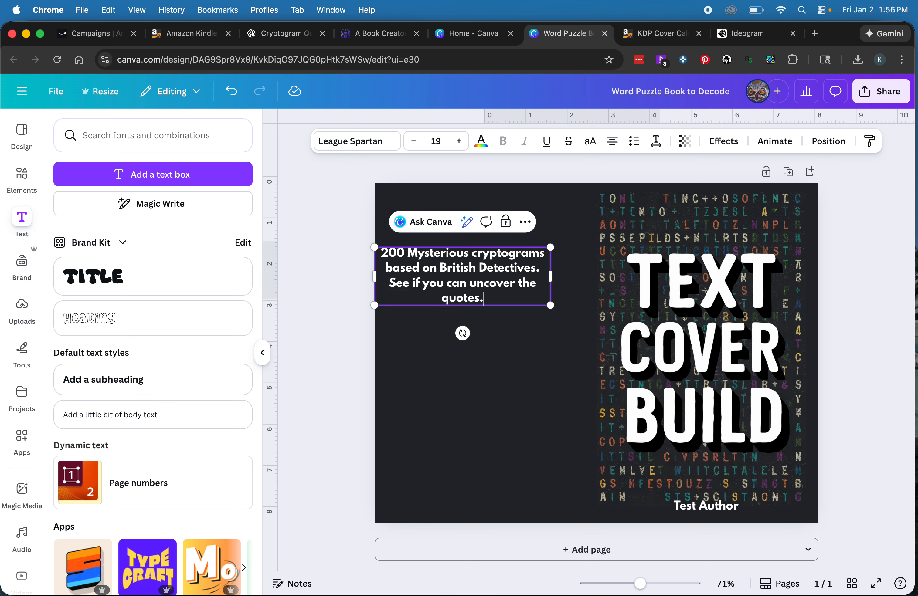
Leave a blank line in the blurb and add "Hint letters and full solutions are inside!".
{"action": "key", "text": "Return"}
{"action": "key", "text": "Return"}
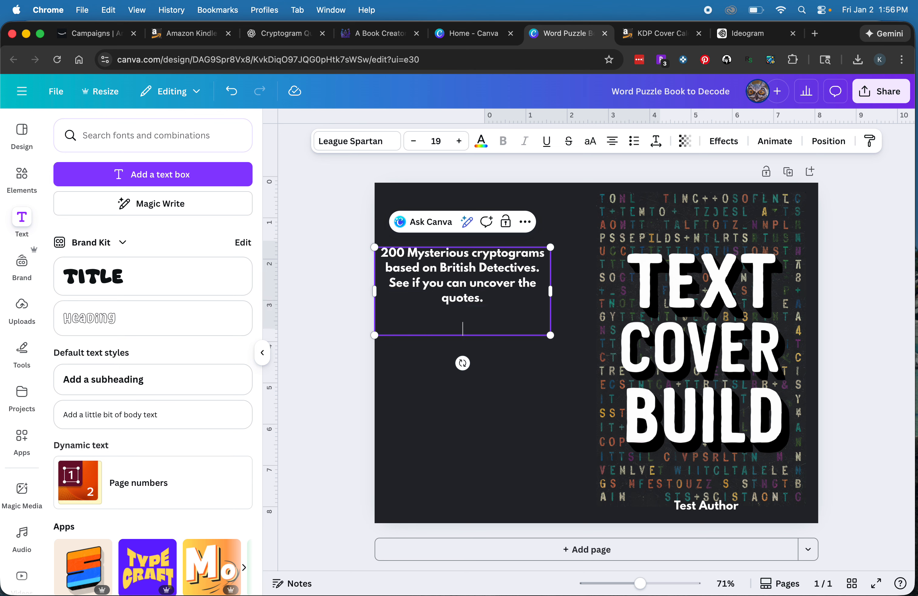
{"action": "type", "text": "Hint letters and full soluti"}
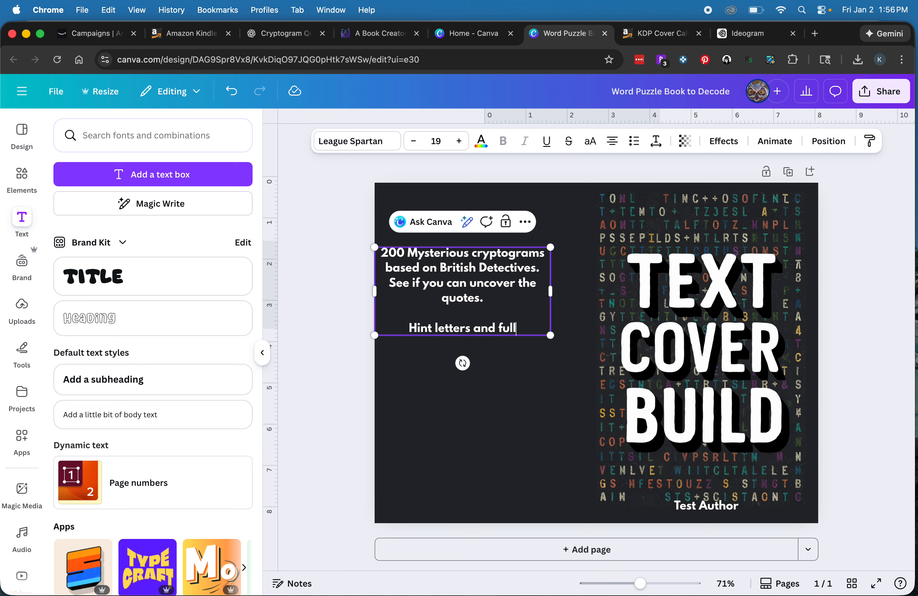
{"action": "type", "text": "are inside!"}
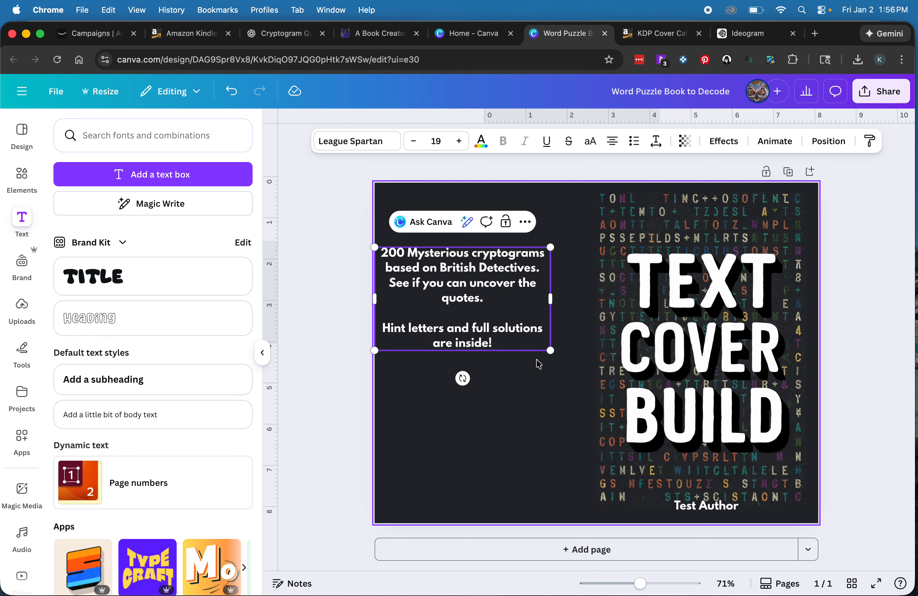
Shift the blurb slightly inward and up on the back cover, and nudge the front cover image slightly down.
{"action": "left_click_drag", "start_coordinate": [506, 306], "coordinate": [525, 295]}
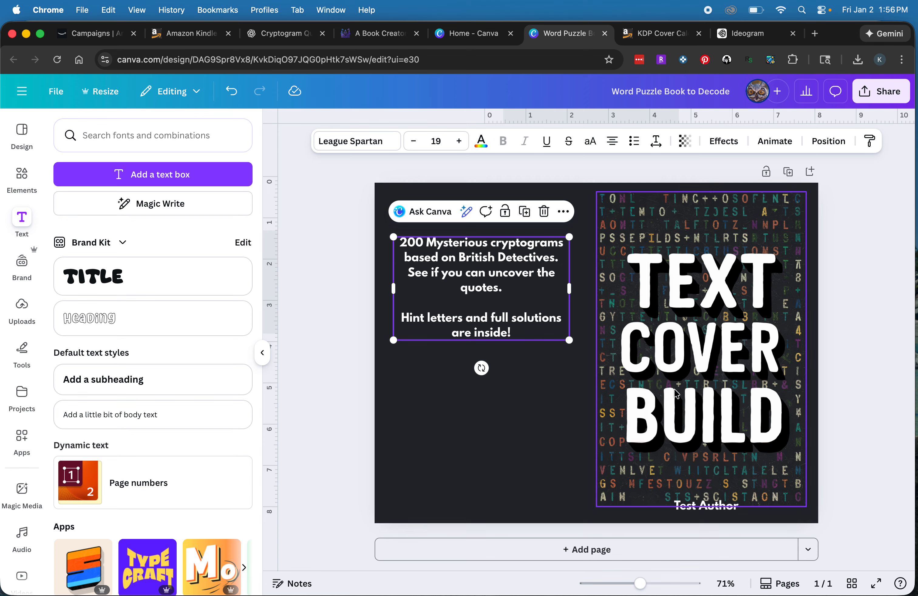
{"action": "left_click", "coordinate": [735, 278]}
{"action": "left_click_drag", "start_coordinate": [735, 279], "coordinate": [735, 281]}
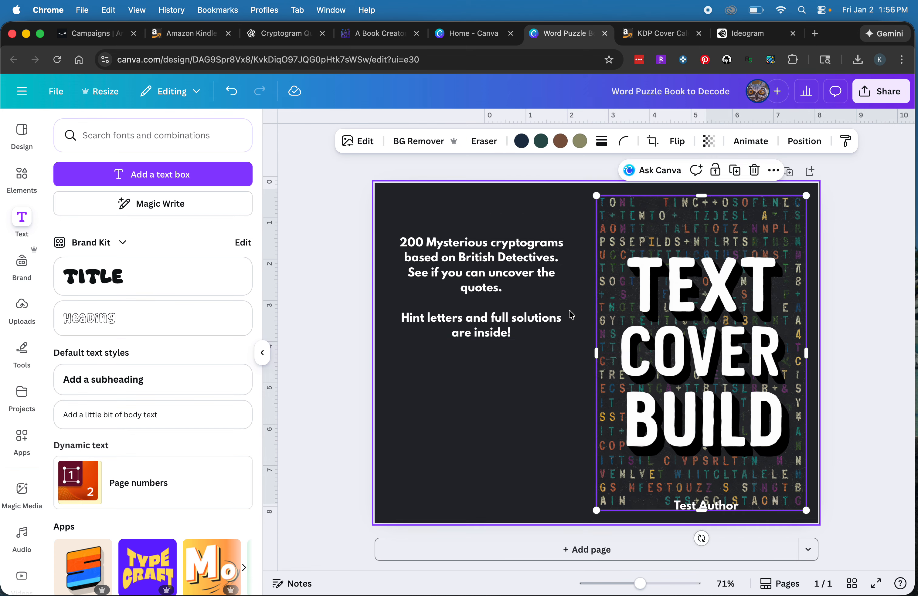
Insert the uploaded 5 x 8 paperback cover template image and enlarge it to cover the whole page.
{"action": "left_click", "coordinate": [542, 389]}
{"action": "left_click", "coordinate": [22, 306]}
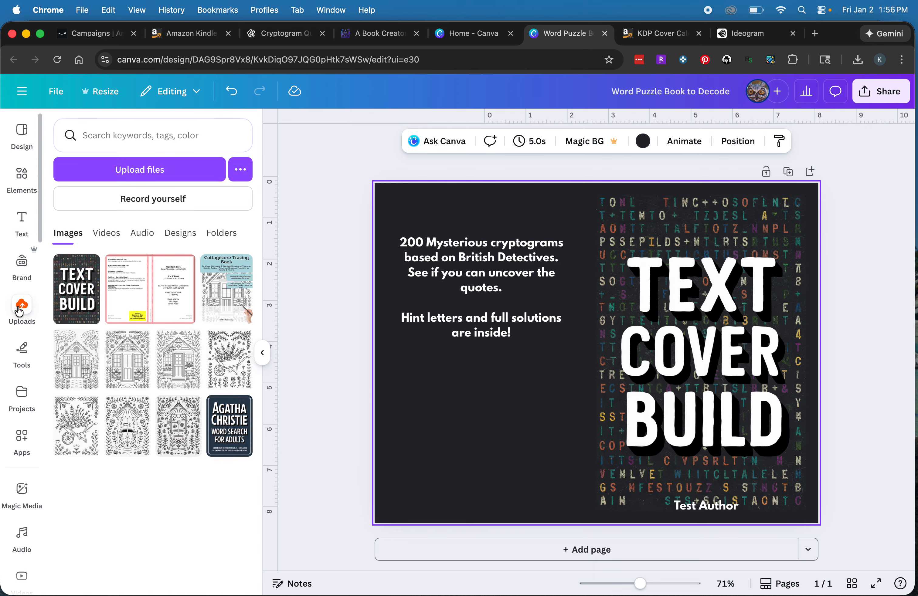
{"action": "left_click", "coordinate": [147, 305]}
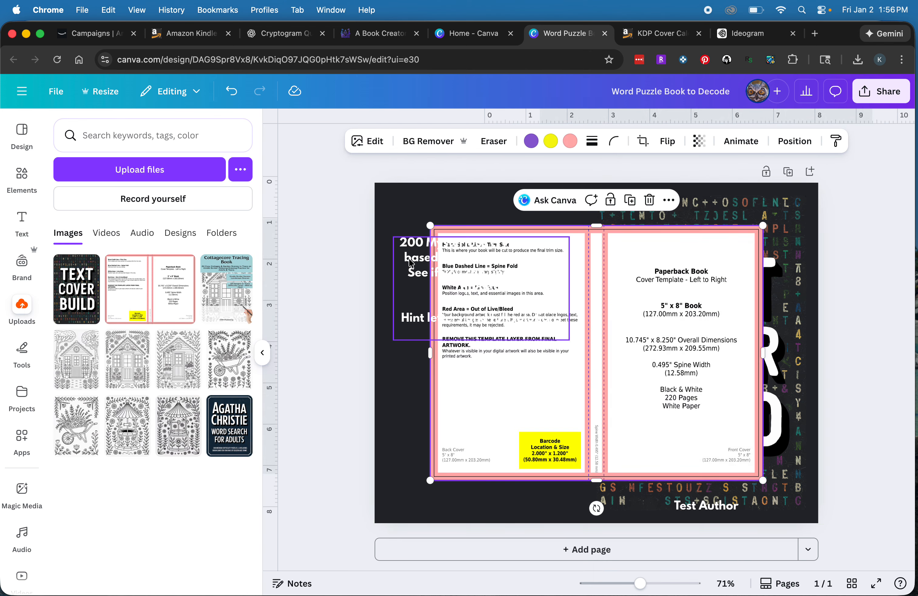
{"action": "left_click", "coordinate": [262, 360]}
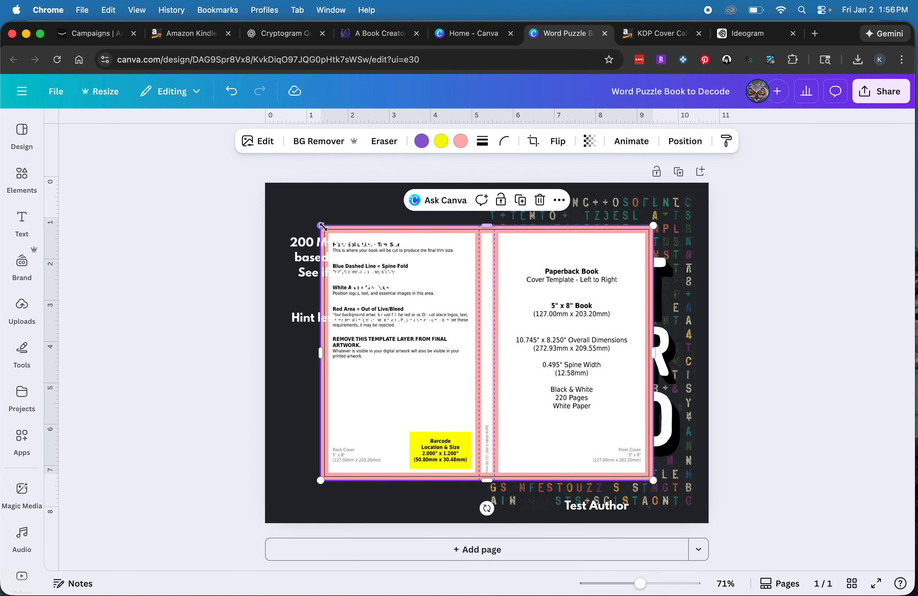
{"action": "left_click_drag", "start_coordinate": [321, 227], "coordinate": [266, 182]}
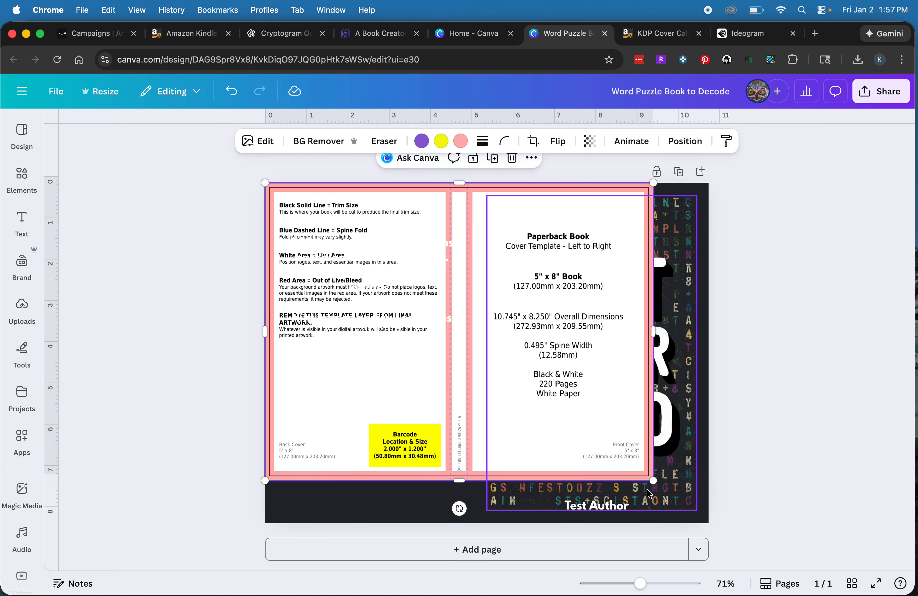
{"action": "left_click_drag", "start_coordinate": [653, 480], "coordinate": [730, 498]}
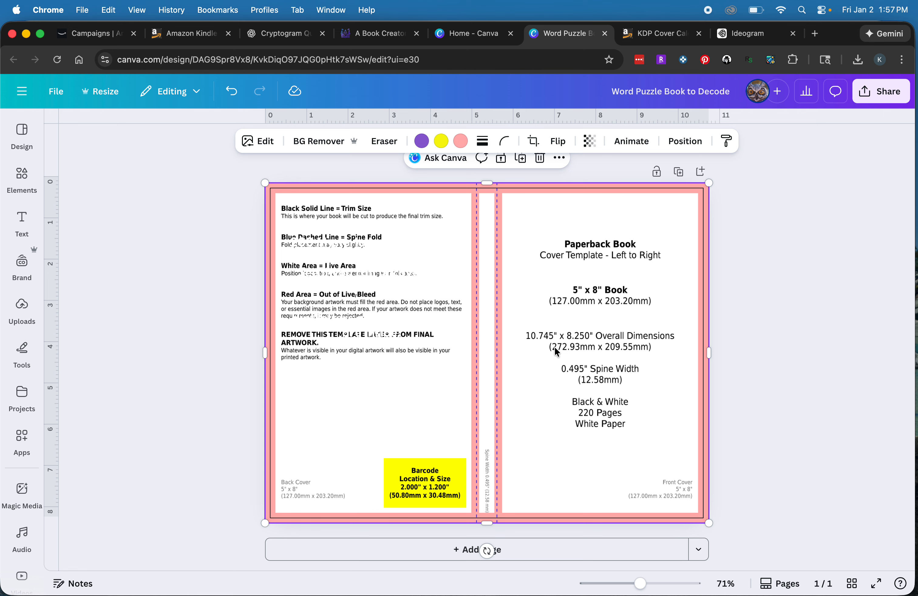
Make the template overlay semi-transparent and move it down to uncover the upper part of the front cover image.
{"action": "left_click", "coordinate": [590, 140]}
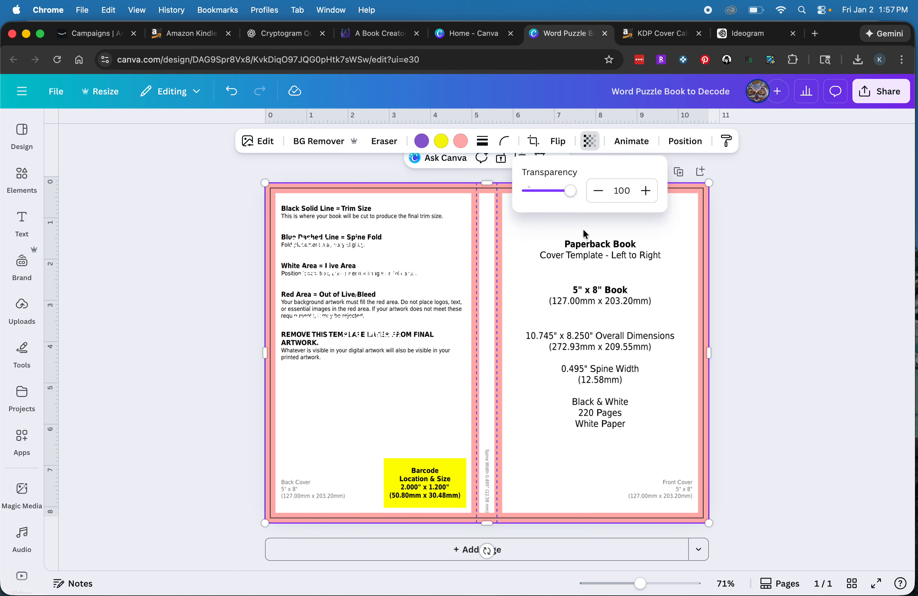
{"action": "left_click_drag", "start_coordinate": [570, 190], "coordinate": [541, 197]}
{"action": "left_click_drag", "start_coordinate": [541, 252], "coordinate": [541, 333]}
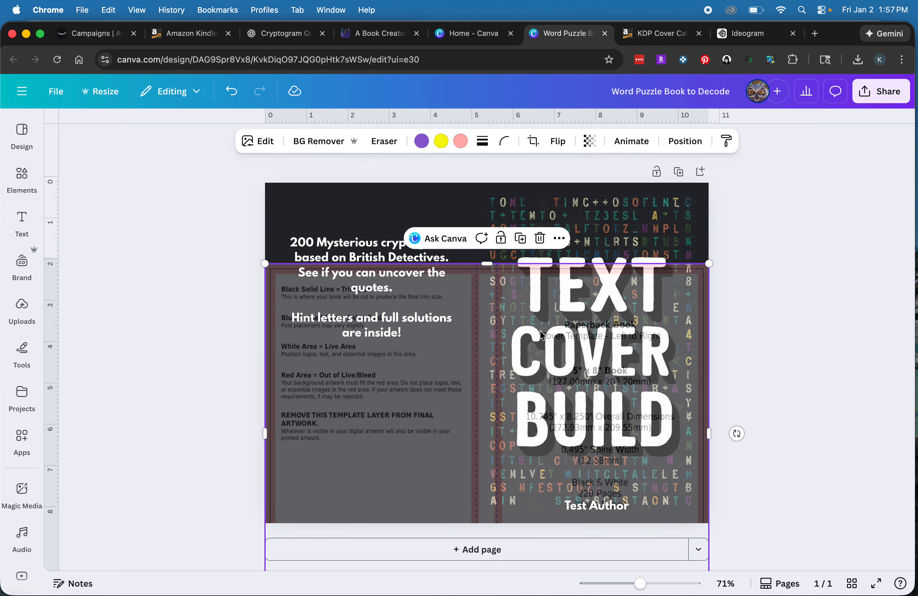
Shrink the front cover image to fit inside the template's front live area and realign the template with the page.
{"action": "left_click", "coordinate": [540, 215]}
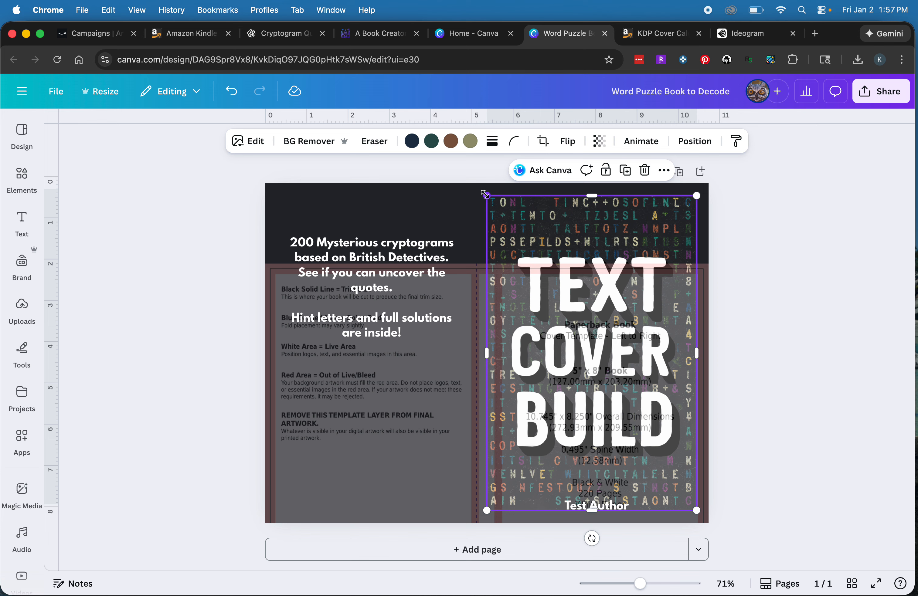
{"action": "left_click_drag", "start_coordinate": [487, 195], "coordinate": [497, 206]}
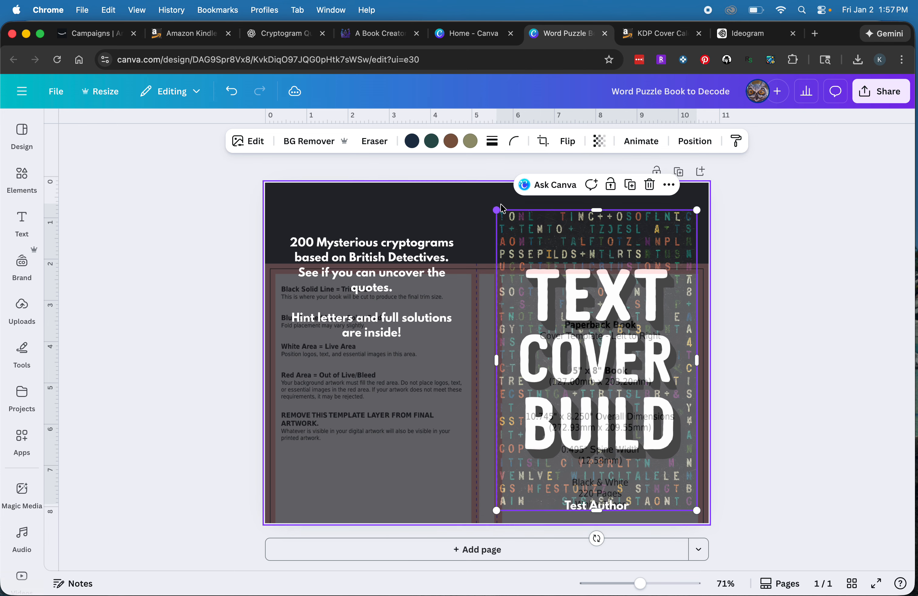
{"action": "left_click_drag", "start_coordinate": [546, 233], "coordinate": [545, 230]}
{"action": "mouse_move", "coordinate": [472, 391]}
{"action": "left_mouse_down"}
{"action": "mouse_move", "coordinate": [468, 316]}
{"action": "mouse_move", "coordinate": [470, 394]}
{"action": "left_mouse_up"}
{"action": "left_click", "coordinate": [638, 256]}
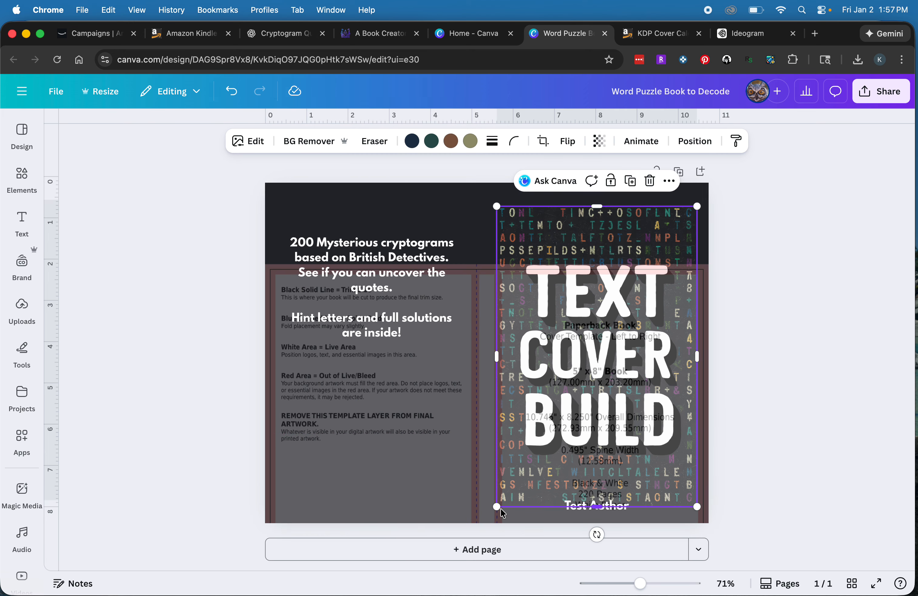
{"action": "left_click_drag", "start_coordinate": [499, 515], "coordinate": [467, 409]}
{"action": "left_click", "coordinate": [469, 488]}
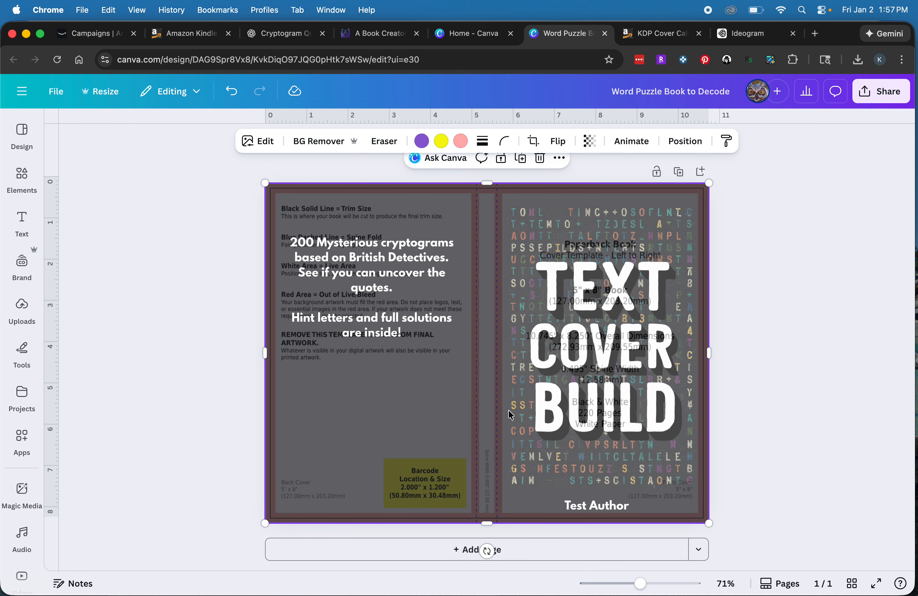
Move the author text on the front cover slightly up, inside the template's live area.
{"action": "double_click", "coordinate": [591, 507]}
{"action": "left_click_drag", "start_coordinate": [591, 512], "coordinate": [591, 505]}
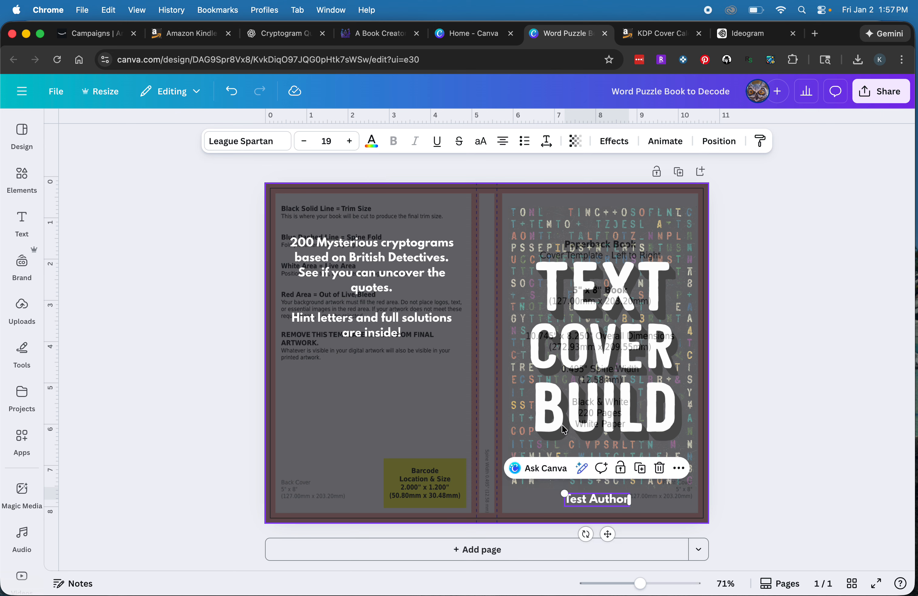
{"action": "left_click", "coordinate": [562, 427]}
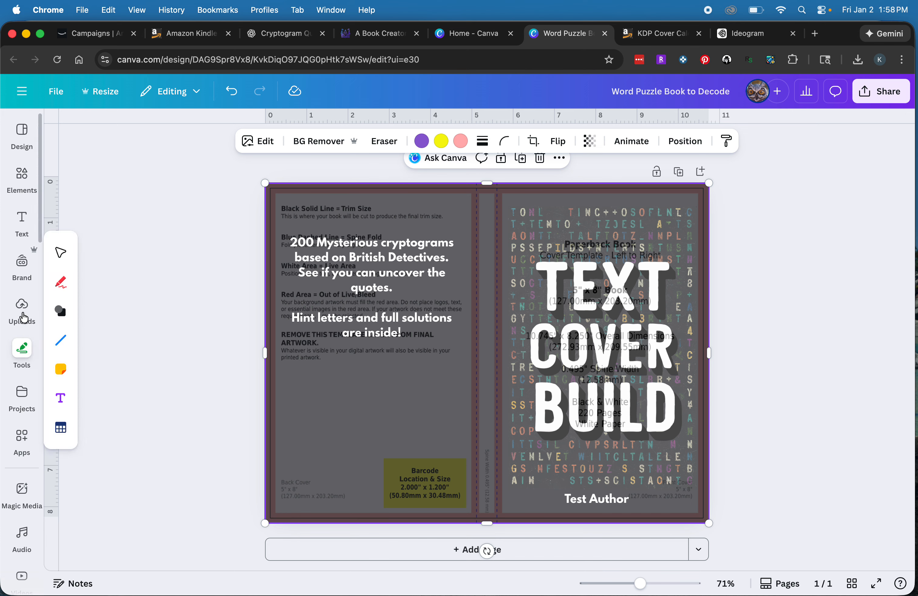
Add a subheading text to the page and set its font to League Spartan.
{"action": "left_click", "coordinate": [21, 219]}
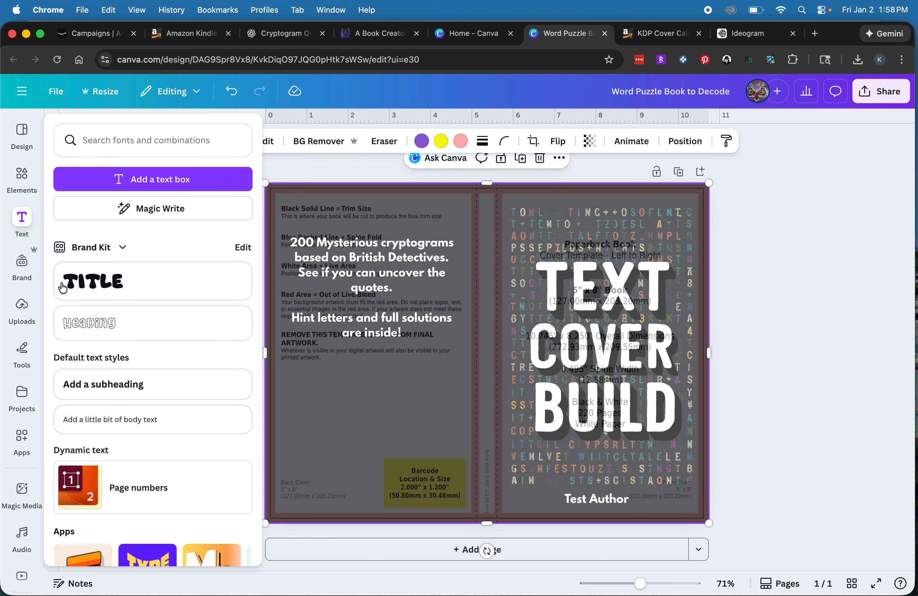
{"action": "left_click", "coordinate": [93, 383]}
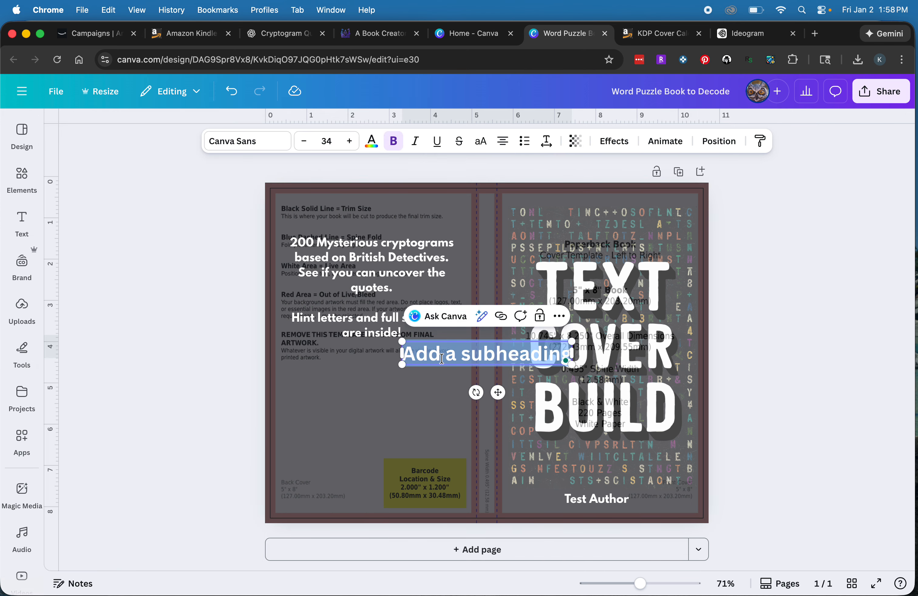
{"action": "left_click", "coordinate": [265, 140]}
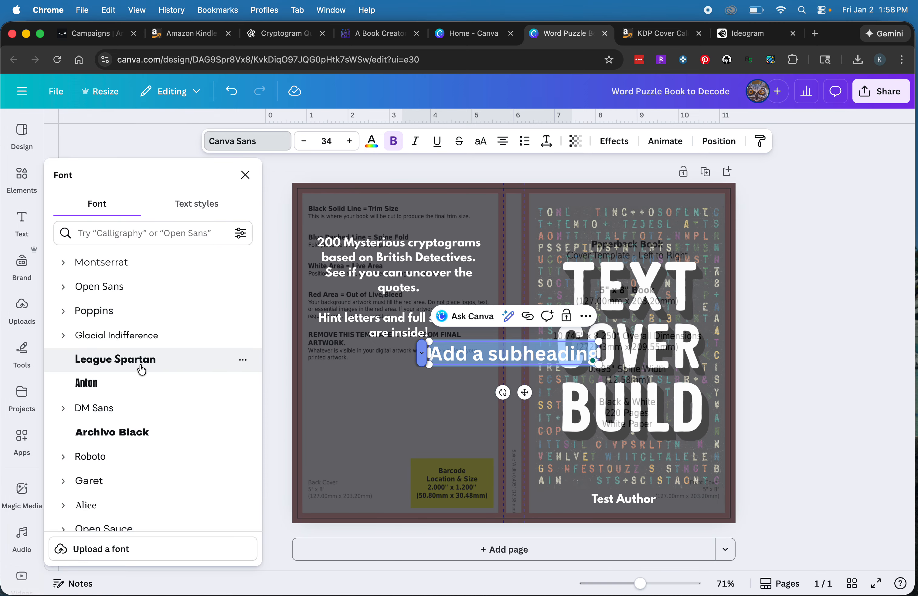
{"action": "scroll", "coordinate": [139, 368], "scroll_direction": "up", "scroll_amount": 10}
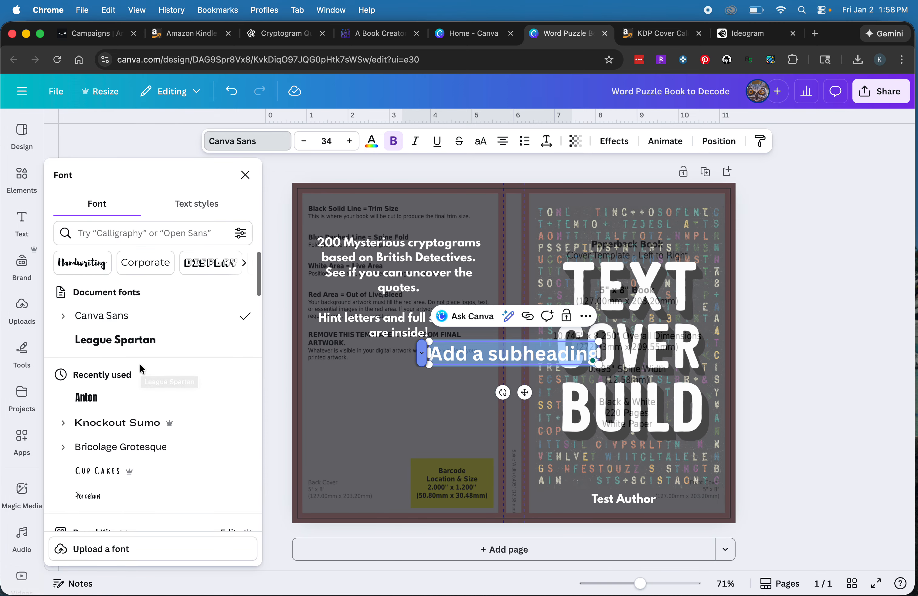
{"action": "left_click", "coordinate": [129, 341]}
Replace the subheading placeholder with "Text Cover Build." followed by several spaces and "Test Author".
{"action": "double_click", "coordinate": [588, 353]}
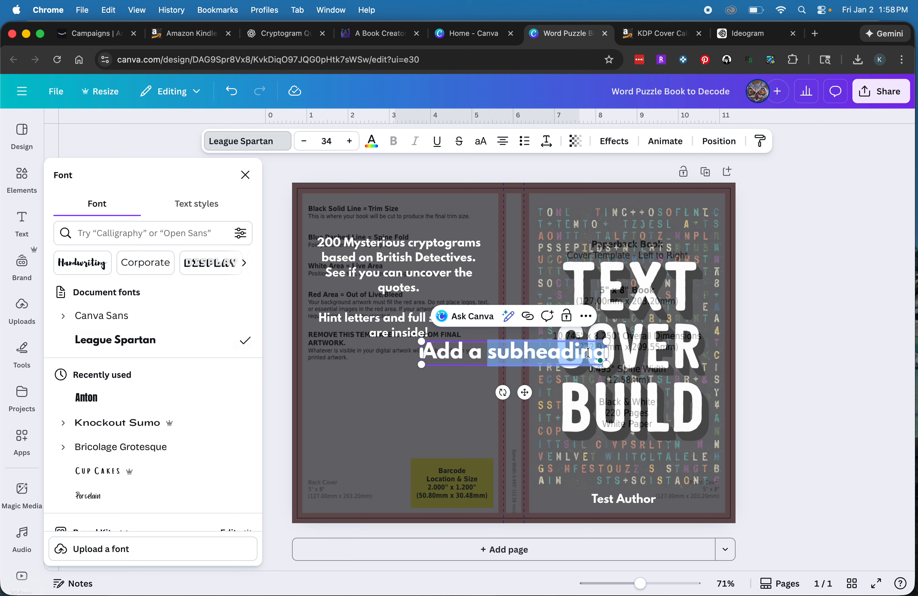
{"action": "triple_click", "coordinate": [588, 353]}
{"action": "type", "text": "Text"}
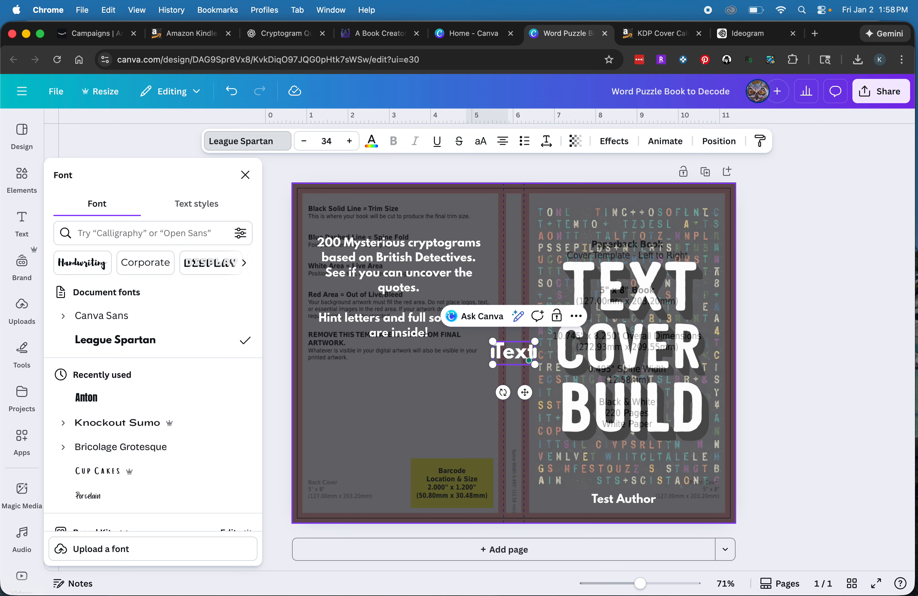
{"action": "type", "text": " Cover B"}
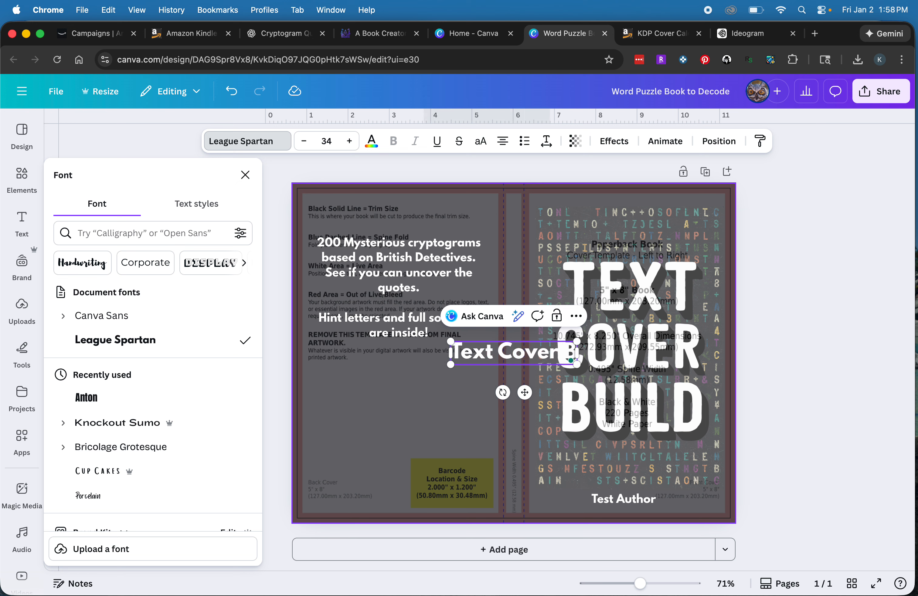
{"action": "type", "text": "uild.        "}
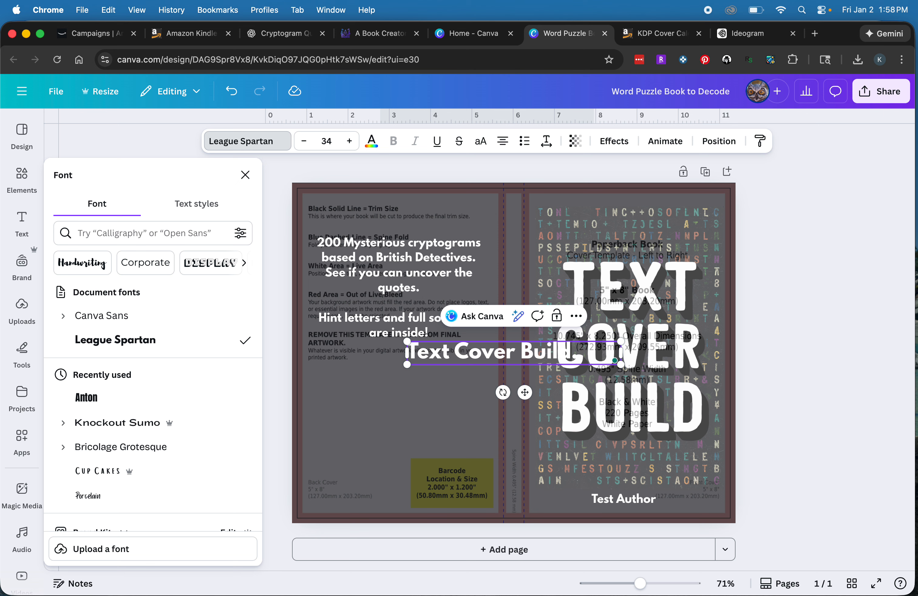
{"action": "type", "text": "Test"}
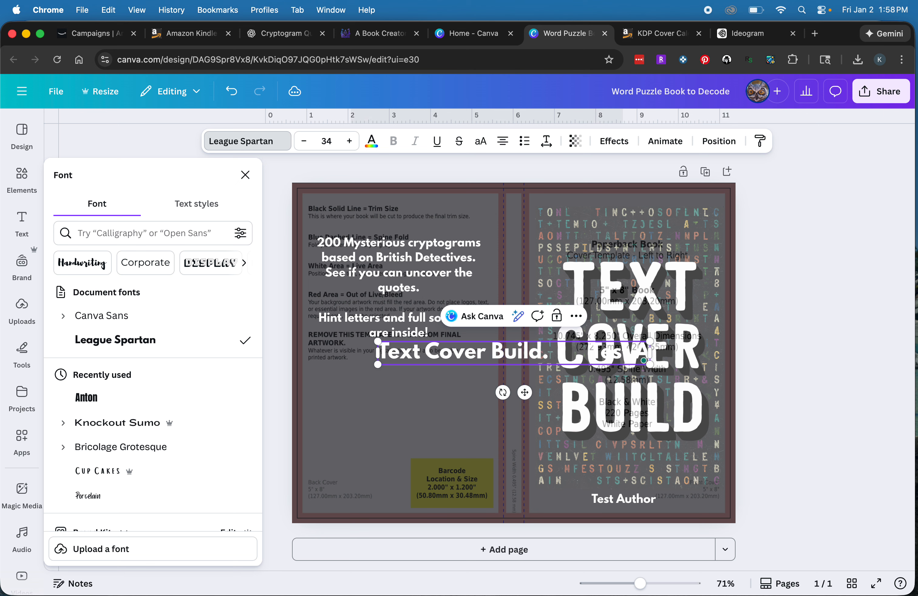
{"action": "type", "text": " Author"}
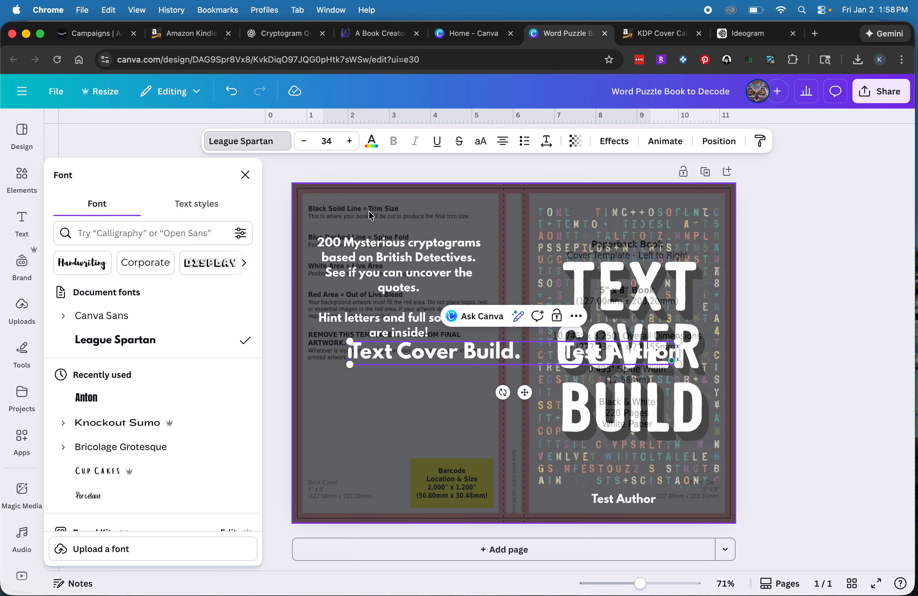
{"action": "left_click", "coordinate": [363, 444]}
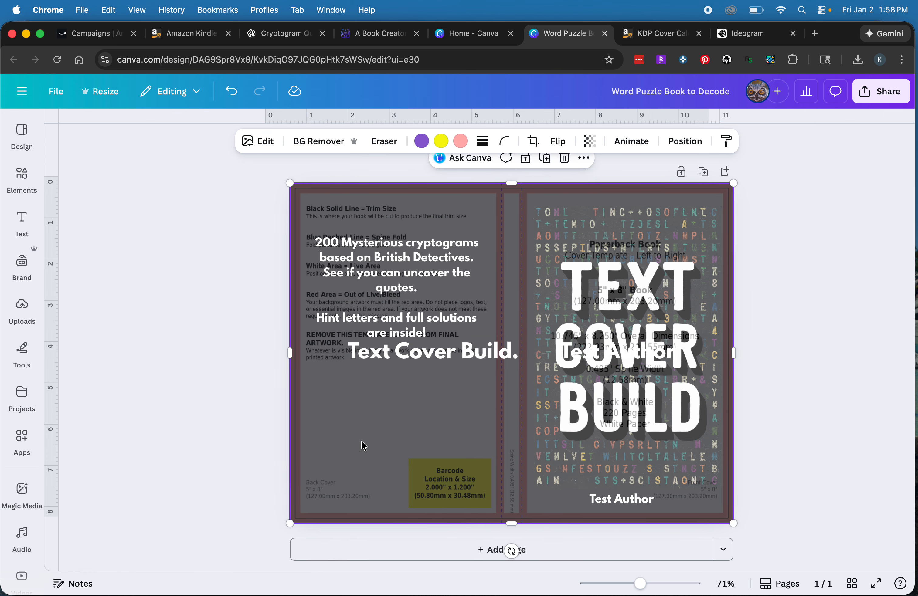
Reduce the font size of the title and author line to 18.
{"action": "left_click", "coordinate": [388, 363]}
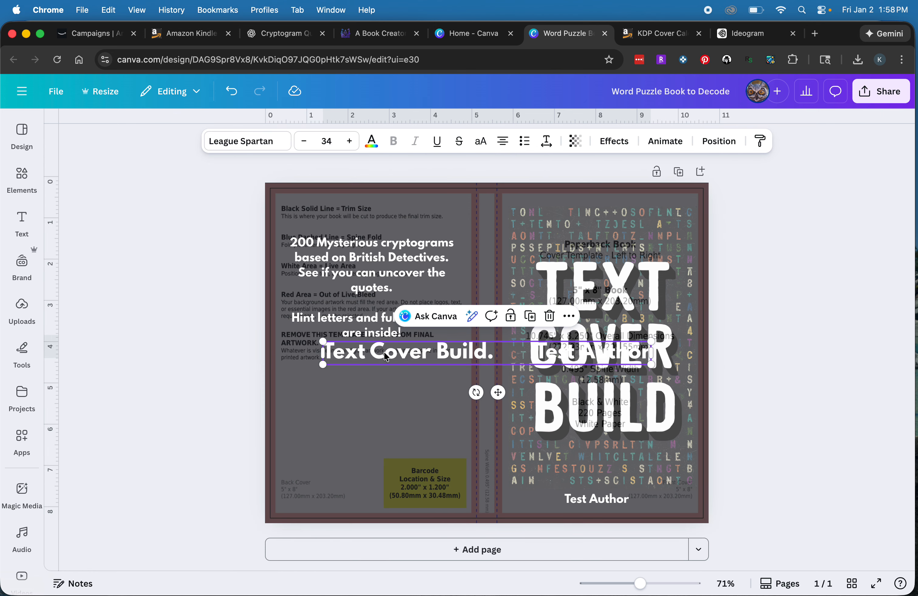
{"action": "left_click", "coordinate": [305, 142]}
{"action": "left_click", "coordinate": [305, 141]}
{"action": "left_click", "coordinate": [305, 142]}
{"action": "left_click", "coordinate": [305, 142]}
{"action": "left_click", "coordinate": [305, 142]}
{"action": "left_click", "coordinate": [306, 142]}
{"action": "left_click", "coordinate": [306, 143]}
{"action": "left_click", "coordinate": [306, 142]}
{"action": "left_click", "coordinate": [305, 142]}
{"action": "left_click", "coordinate": [306, 142]}
{"action": "left_click", "coordinate": [306, 142]}
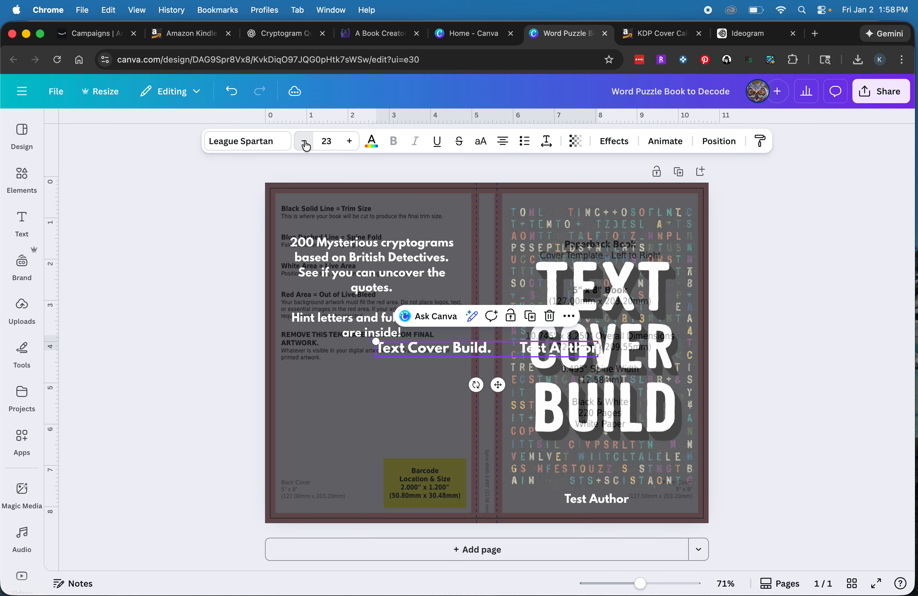
{"action": "left_click", "coordinate": [305, 142]}
{"action": "left_click", "coordinate": [305, 143]}
{"action": "left_click", "coordinate": [306, 143]}
{"action": "left_click", "coordinate": [305, 142]}
{"action": "left_click", "coordinate": [306, 142]}
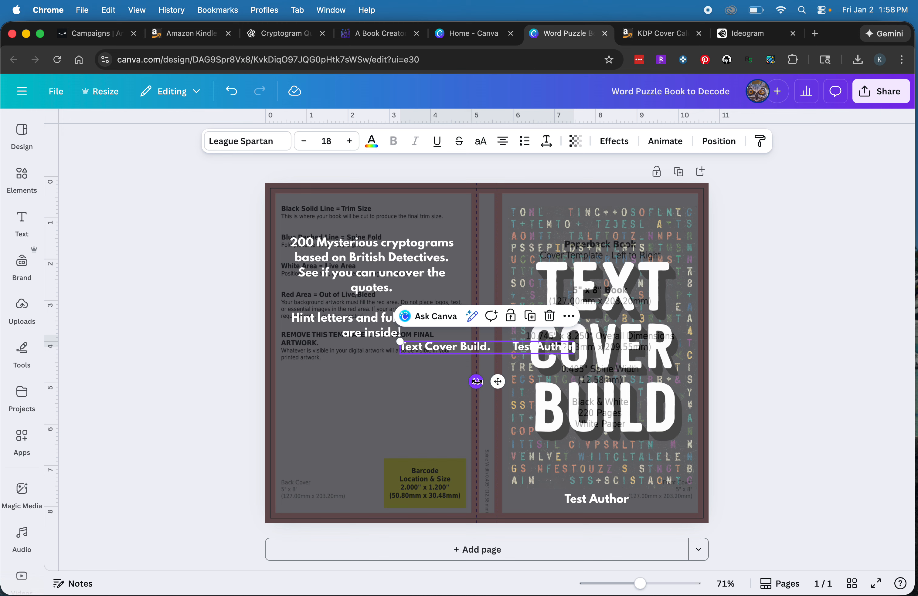
Rotate the title and author line to read downward along the spine and remove the period after "Build".
{"action": "left_click_drag", "start_coordinate": [476, 382], "coordinate": [366, 333]}
{"action": "left_click", "coordinate": [433, 419]}
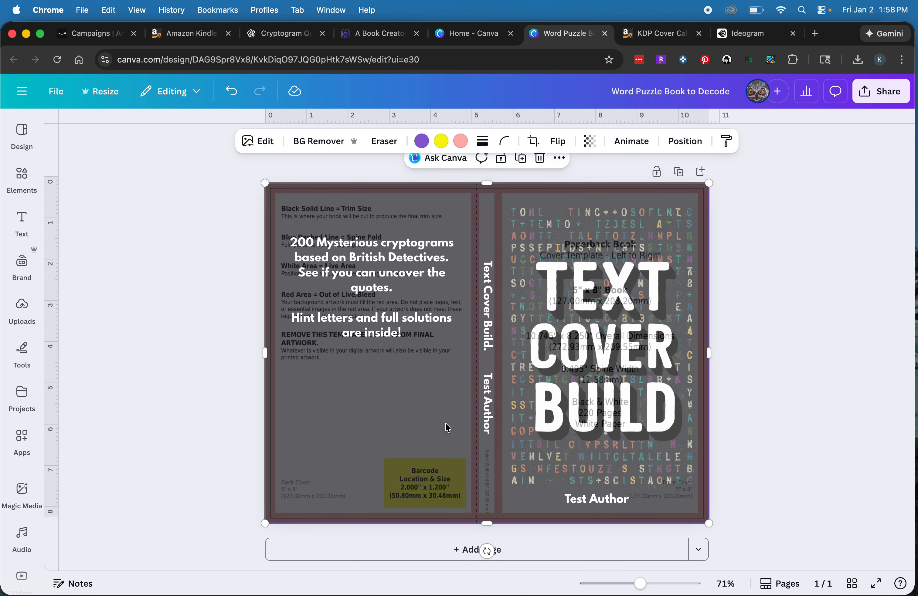
{"action": "left_click", "coordinate": [487, 346]}
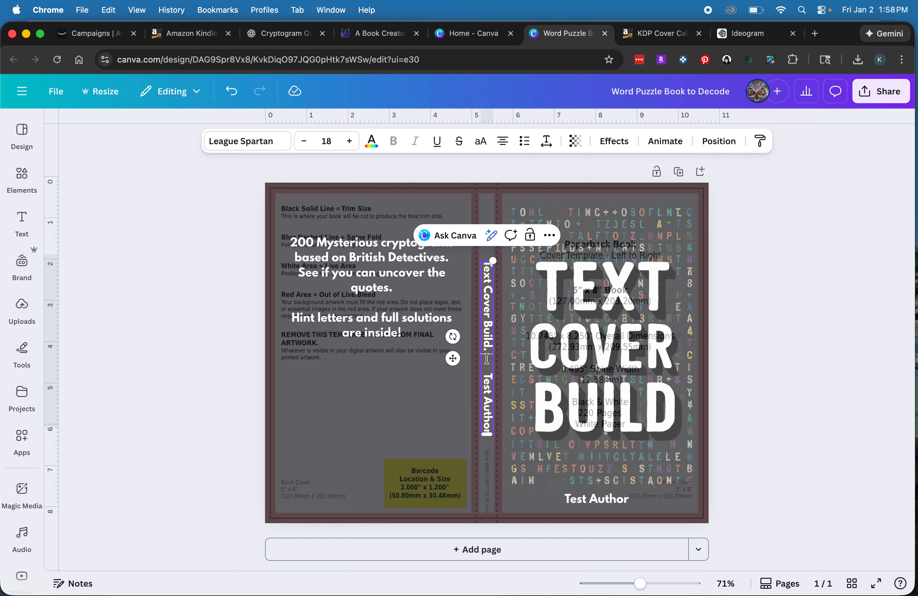
{"action": "key", "text": "BackSpace"}
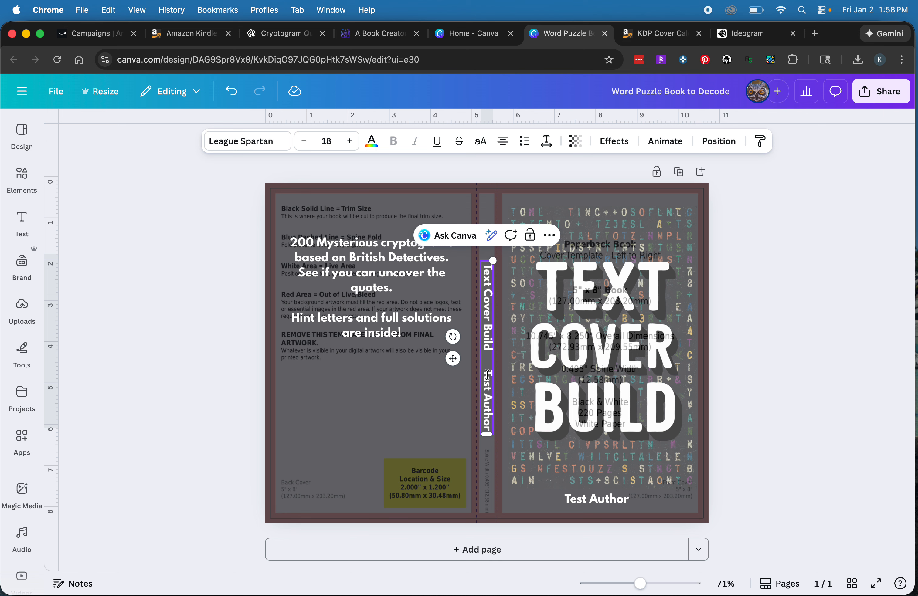
Delete the semi-transparent template overlay from the cover page.
{"action": "left_click", "coordinate": [490, 464]}
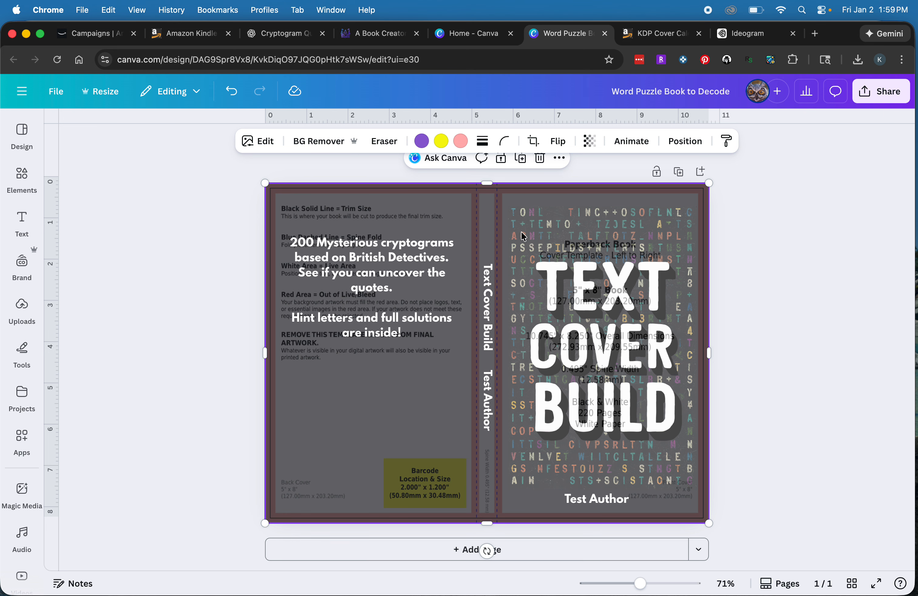
{"action": "key", "text": "Delete"}
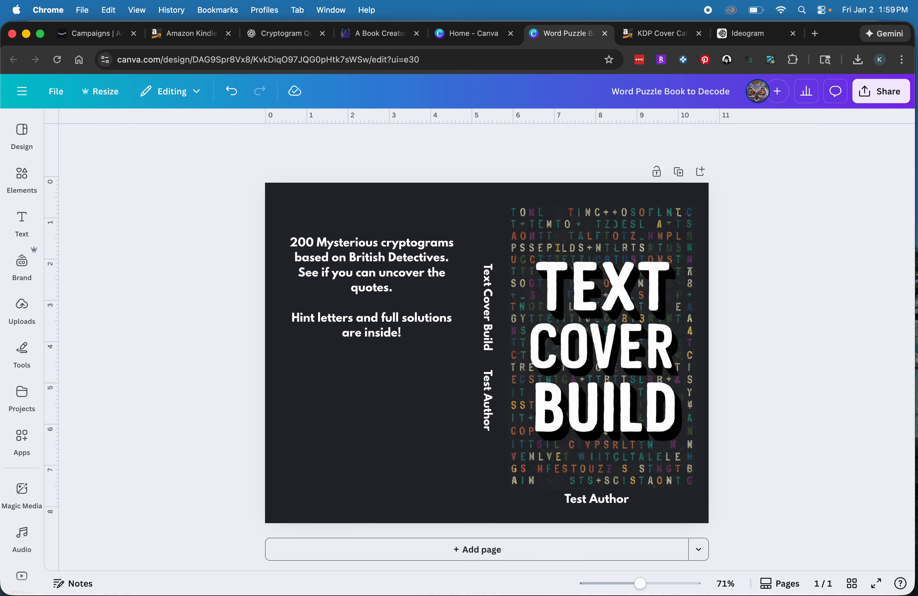
Set up the cover download as PDF Print with Flatten PDF enabled and the CMYK color profile.
{"action": "left_click", "coordinate": [876, 91]}
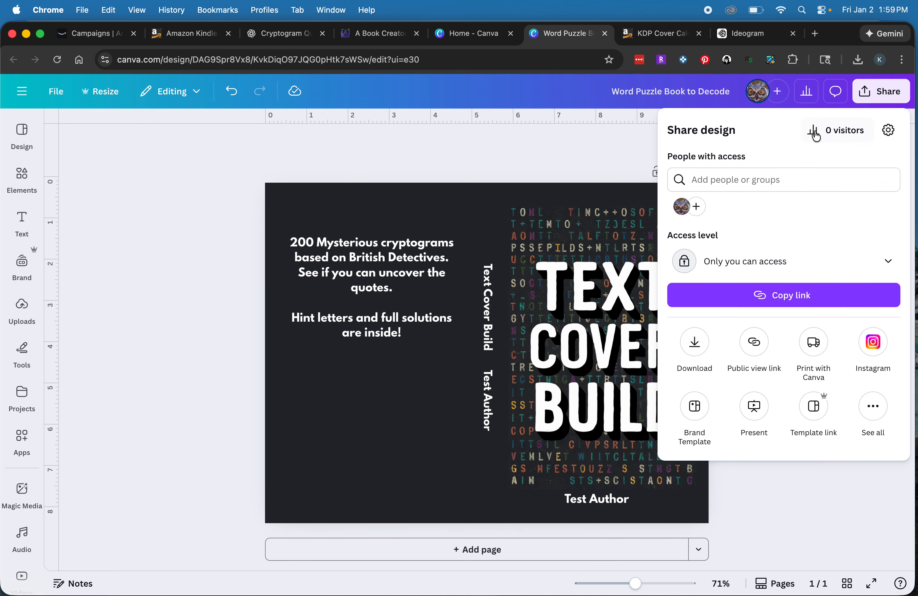
{"action": "left_click", "coordinate": [695, 343]}
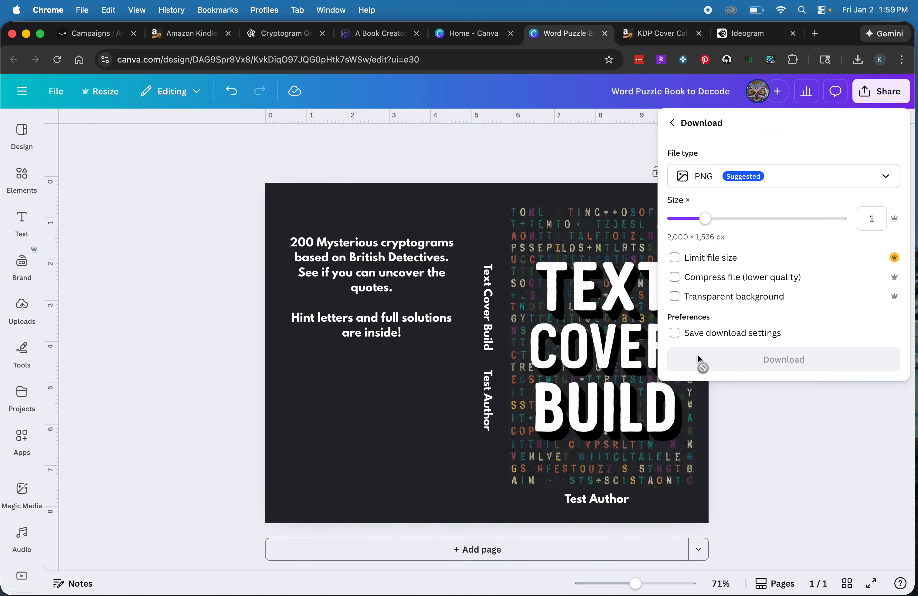
{"action": "left_click", "coordinate": [832, 185]}
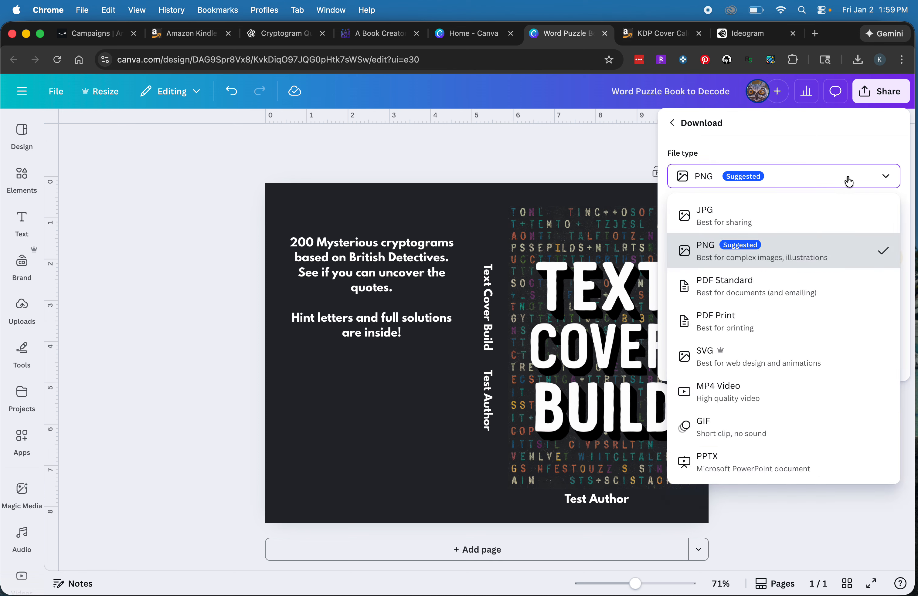
{"action": "left_click", "coordinate": [777, 325]}
{"action": "left_click", "coordinate": [708, 228]}
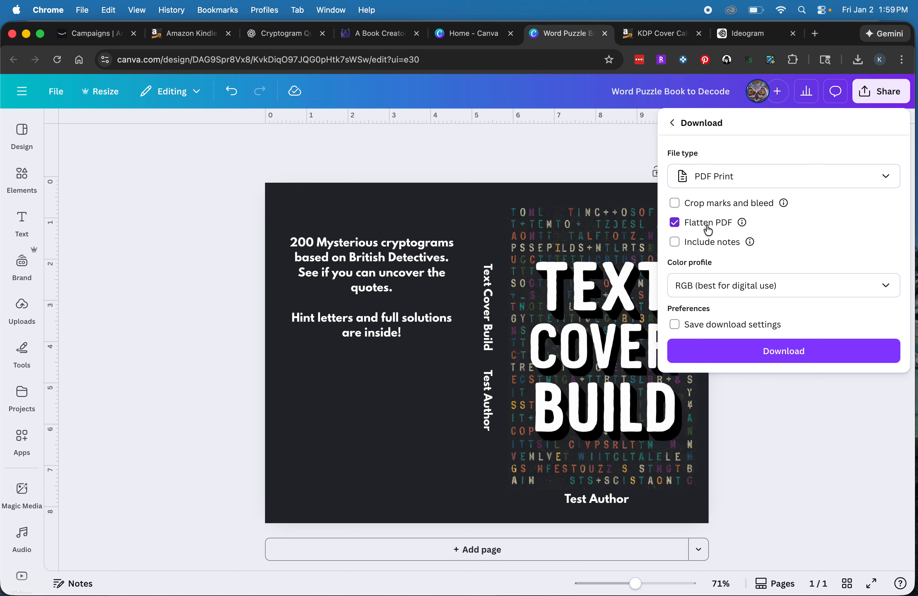
{"action": "left_click", "coordinate": [730, 288]}
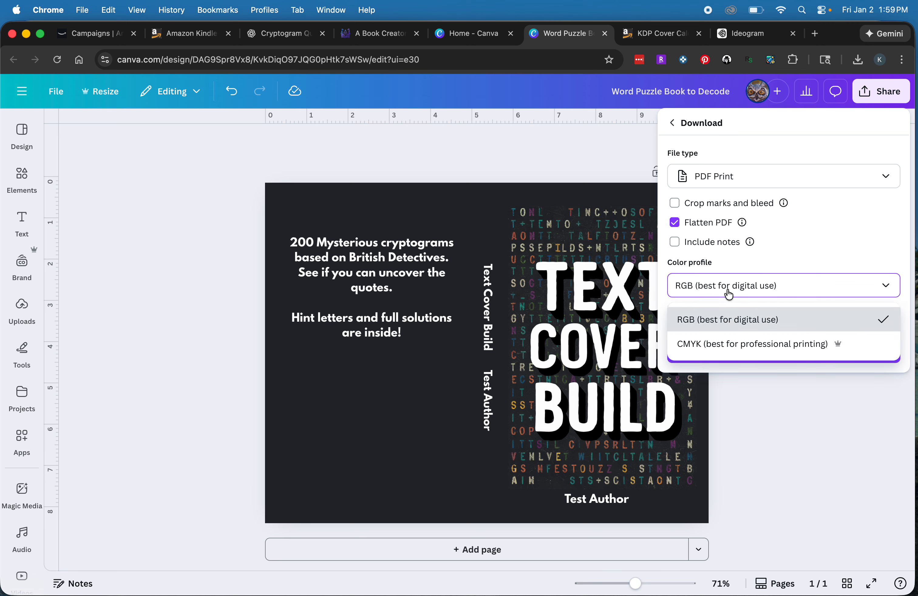
{"action": "left_click", "coordinate": [775, 345]}
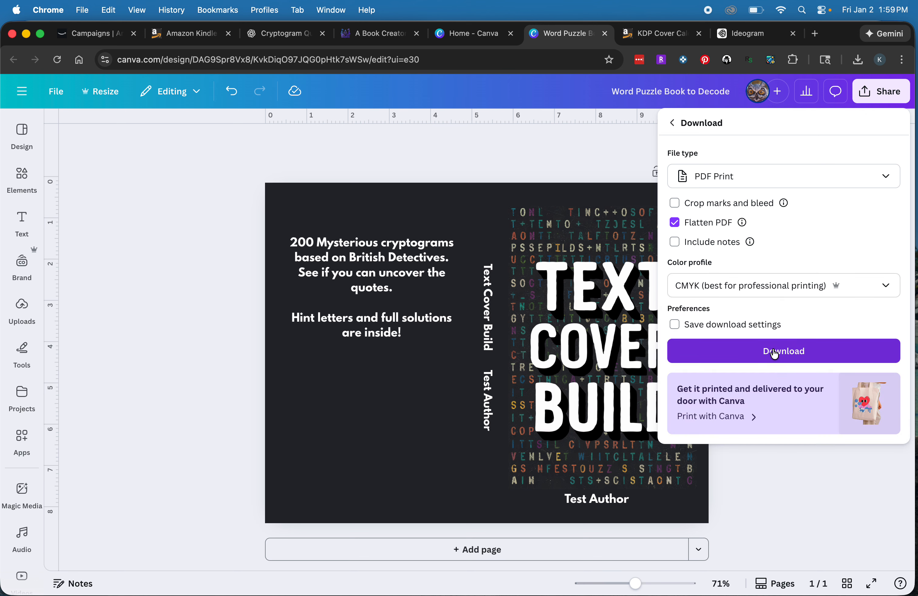